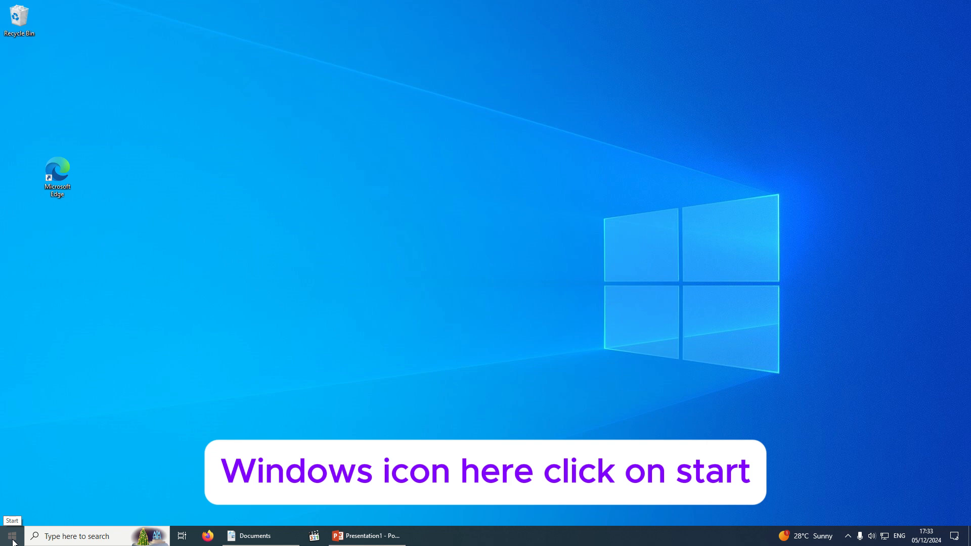
Open the Start menu and scroll the app list down to Word 2016 under W
left_click(13, 541)
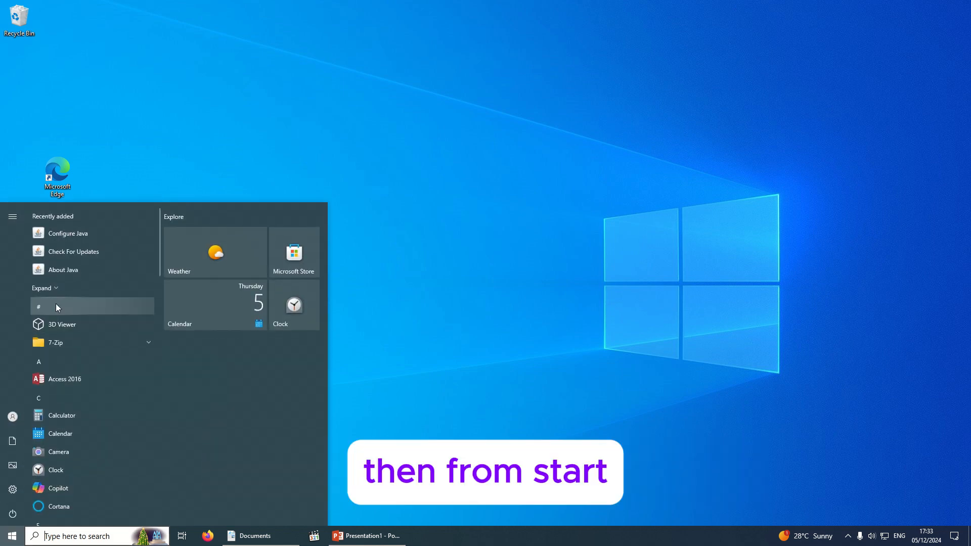
scroll(56, 307, "down", 15)
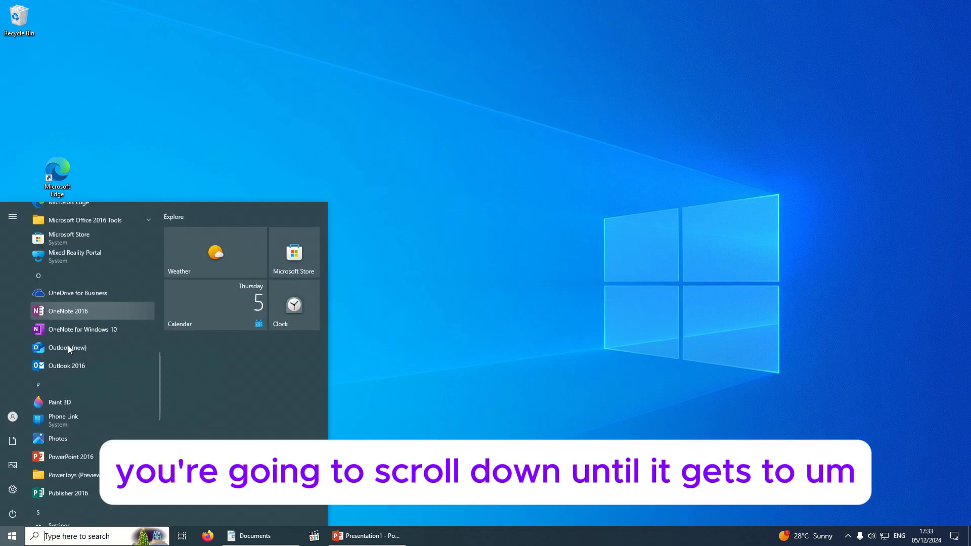
scroll(68, 347, "down", 10)
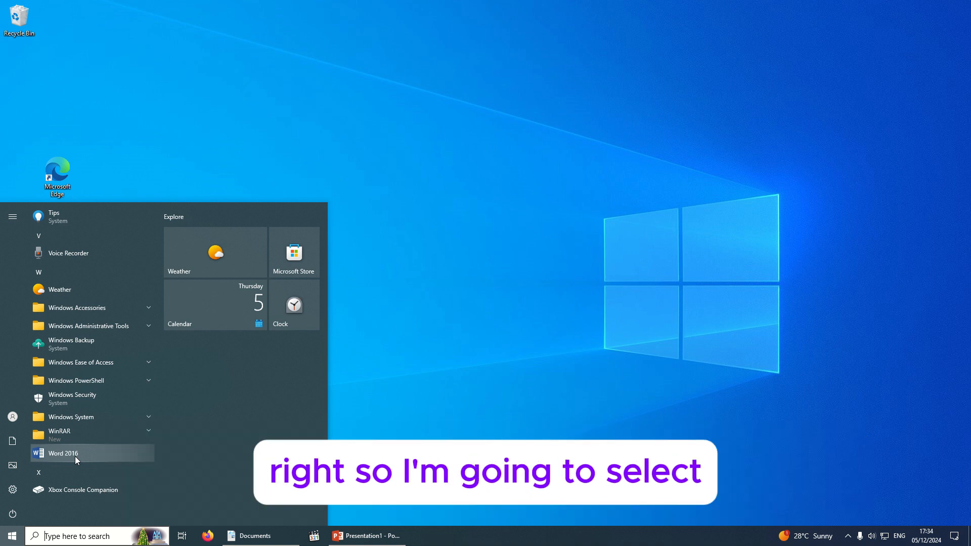
Launch Word 2016, close the Activation Wizard, and browse the template gallery
left_click(74, 457)
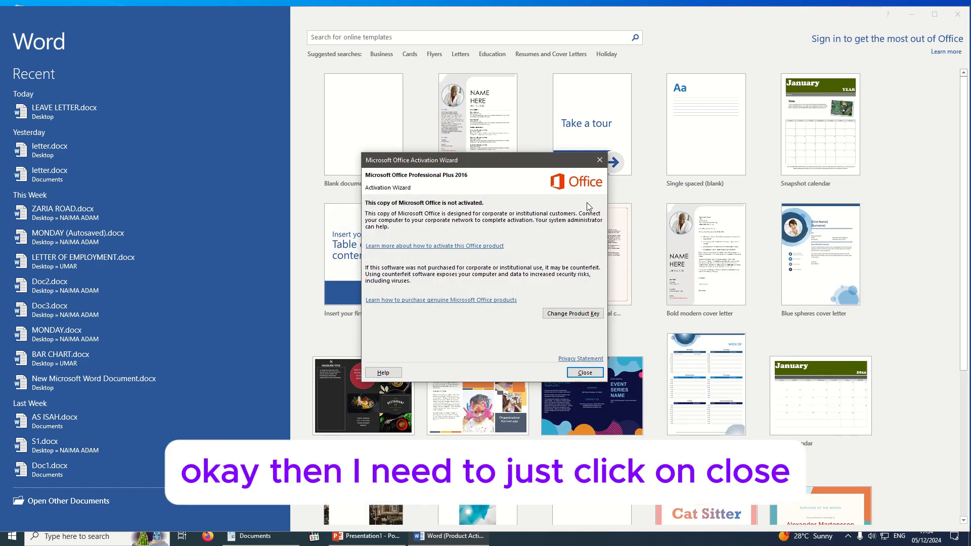
left_click(585, 373)
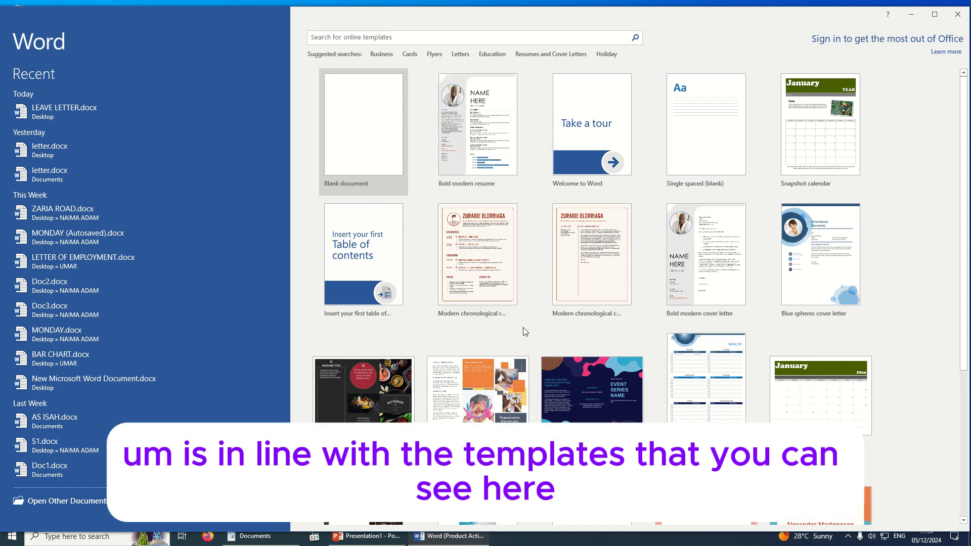
scroll(631, 420, "down", 3)
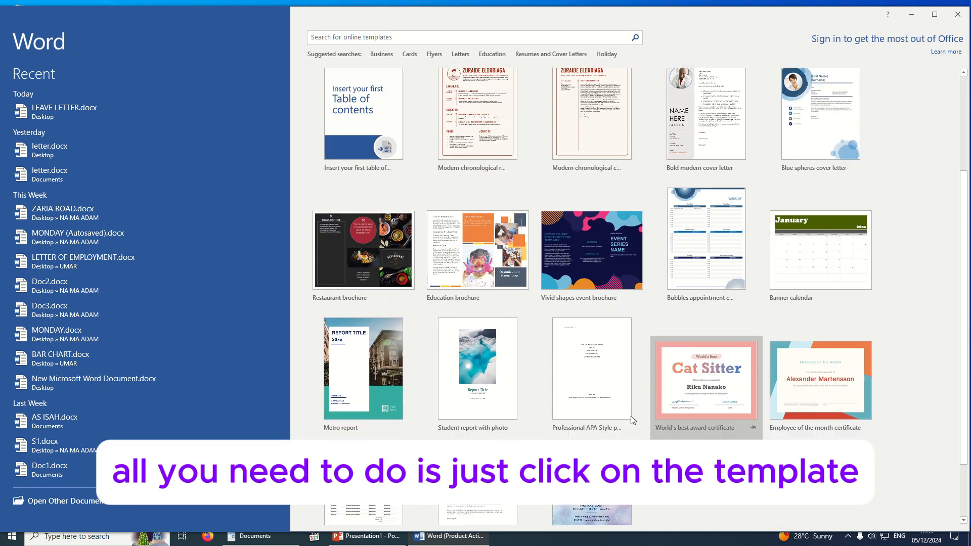
scroll(632, 420, "down", 2)
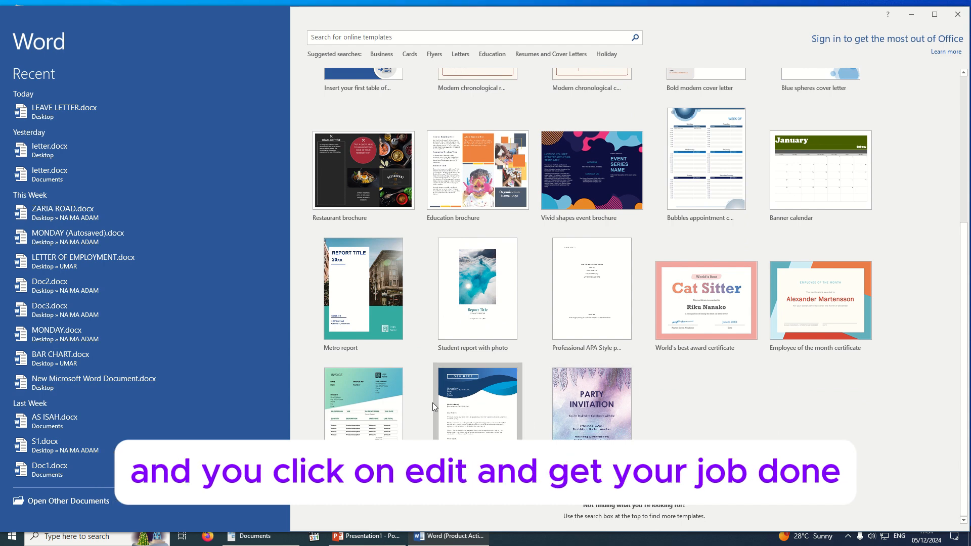
scroll(679, 318, "up", 3)
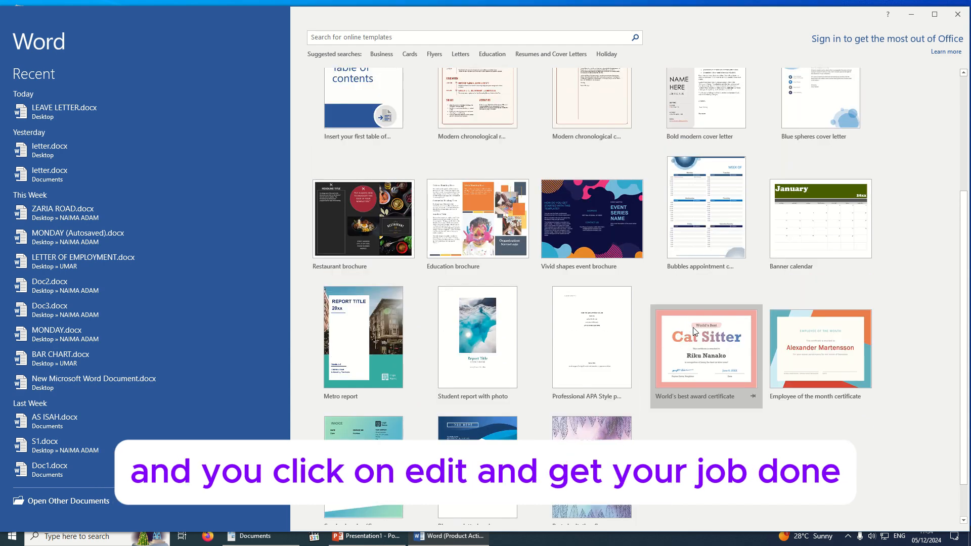
scroll(713, 384, "up", 2)
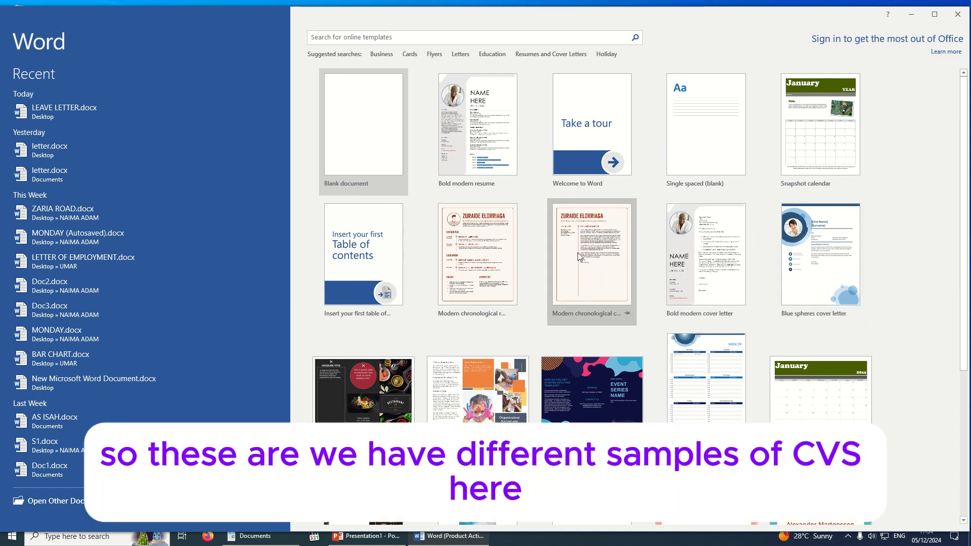
scroll(481, 253, "down", 3)
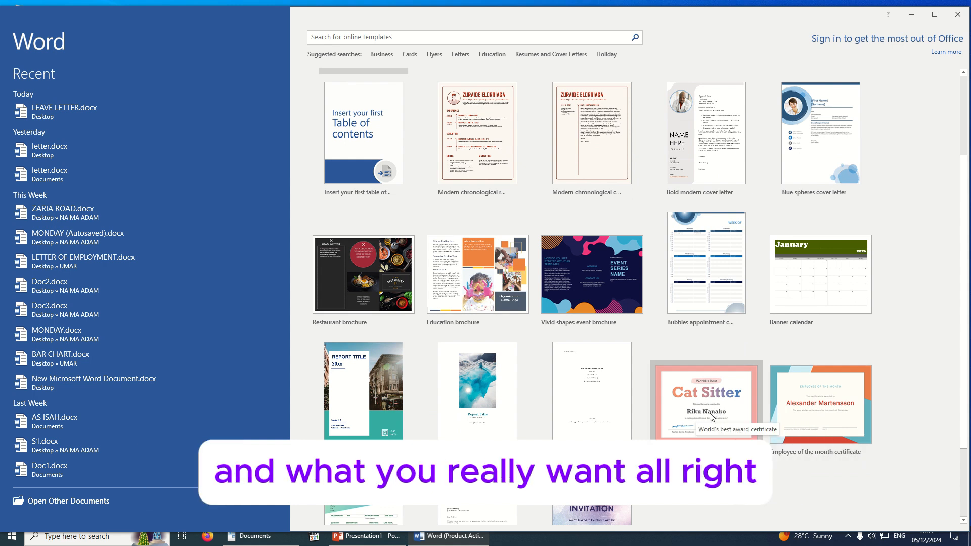
scroll(800, 407, "up", 3)
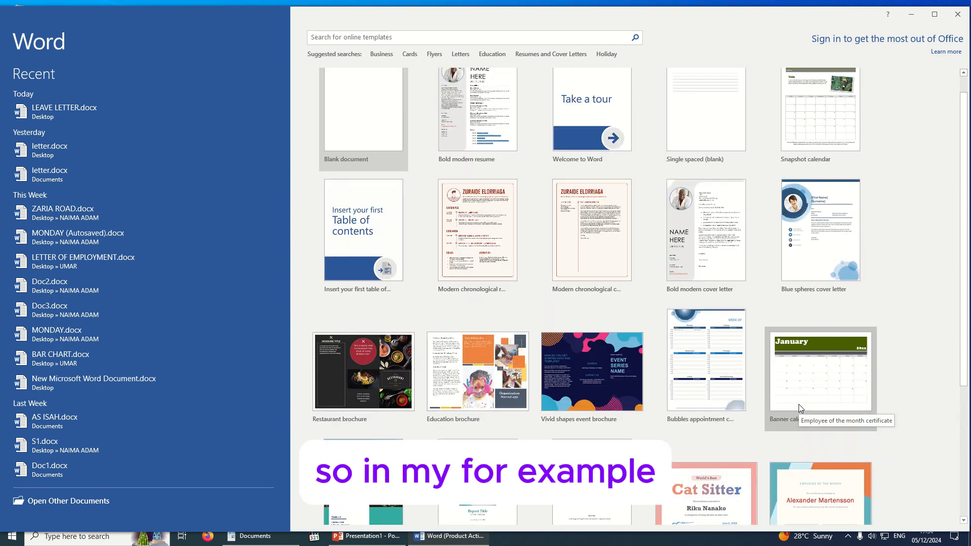
Create a document from the Bold modern resume template and select its NAME HERE placeholder
left_click(478, 141)
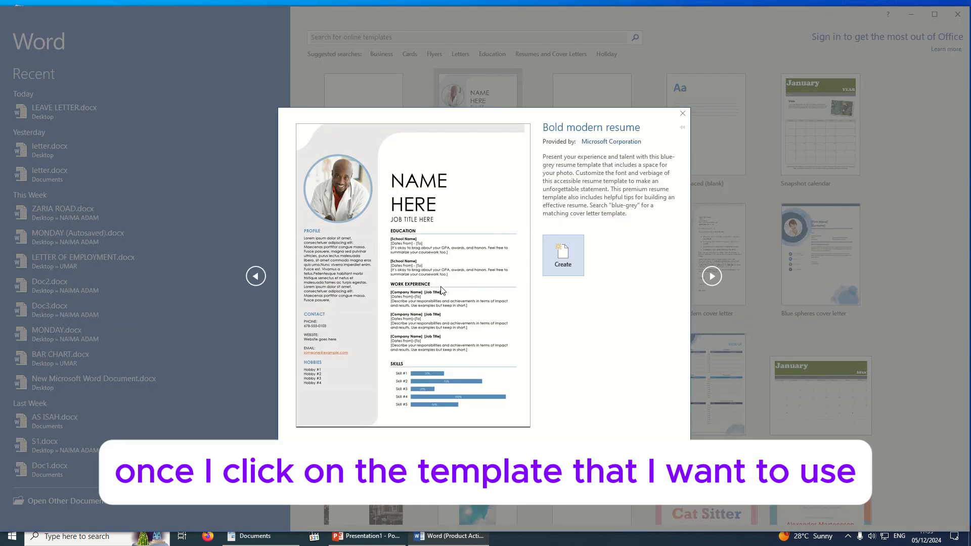
left_click(574, 267)
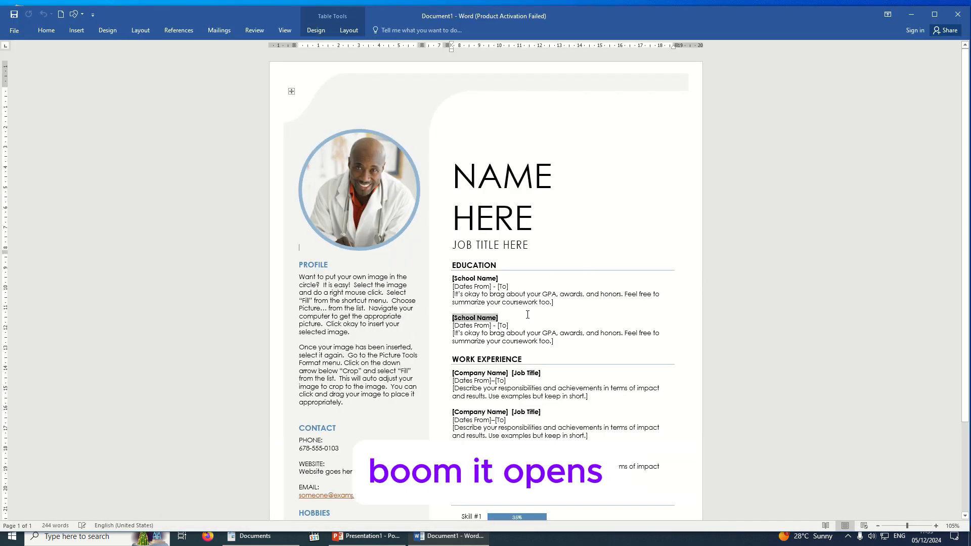
left_click(552, 322)
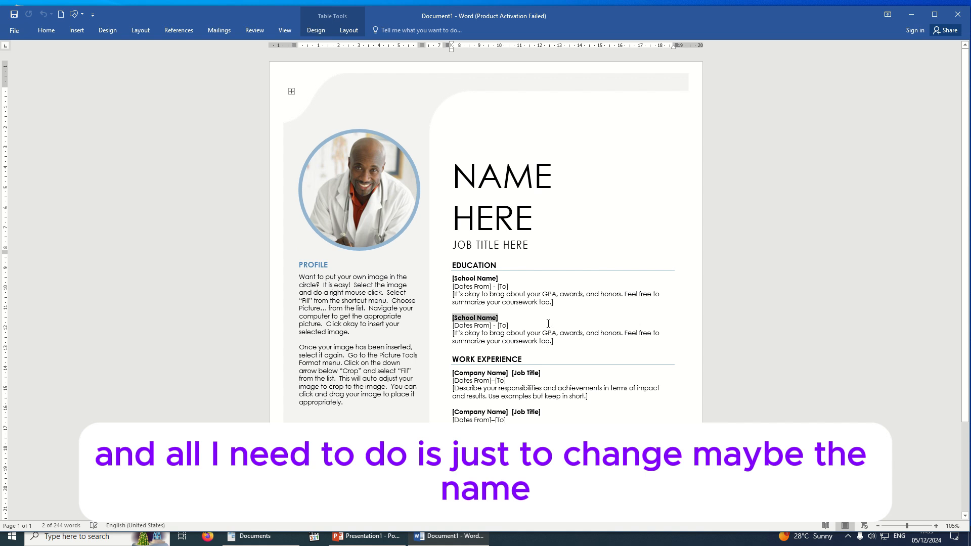
left_click(486, 183)
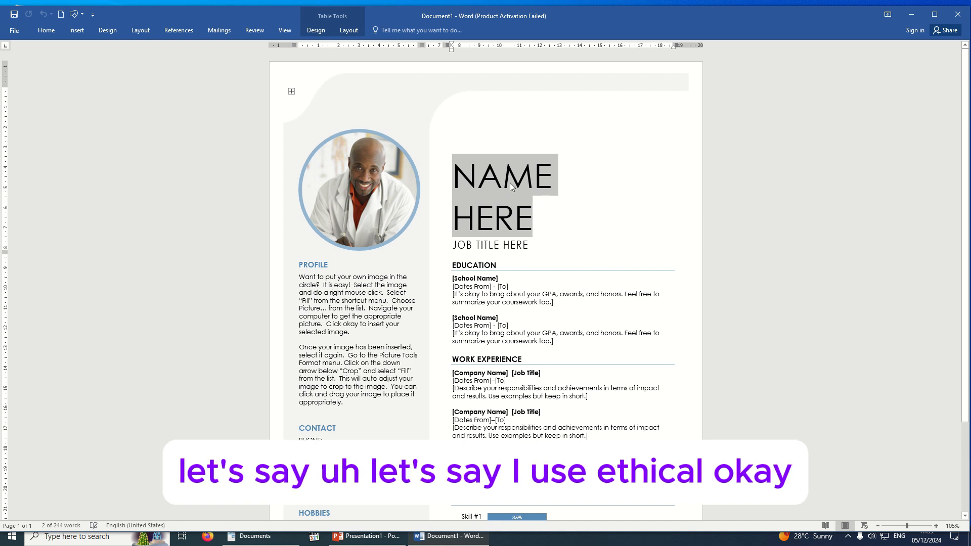
Replace NAME HERE with ETHICAL and delete the JOB TITLE HERE placeholder
type("ETHICL")
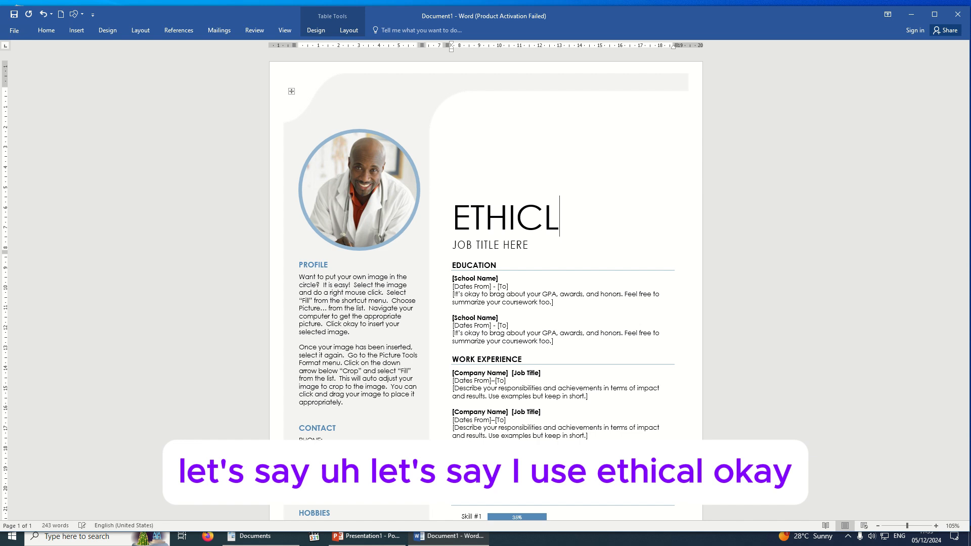
key("BackSpace")
type("AL")
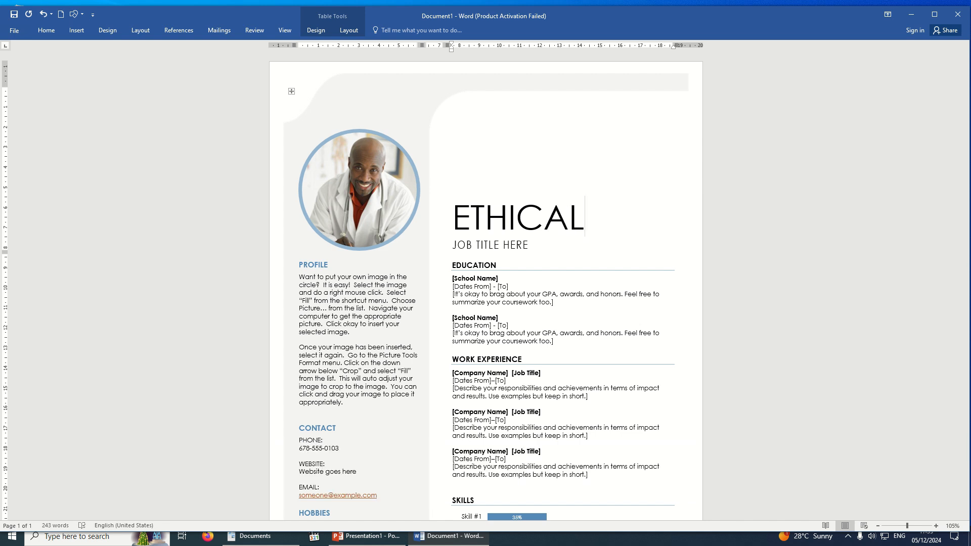
left_click(534, 244)
key("BackSpace")
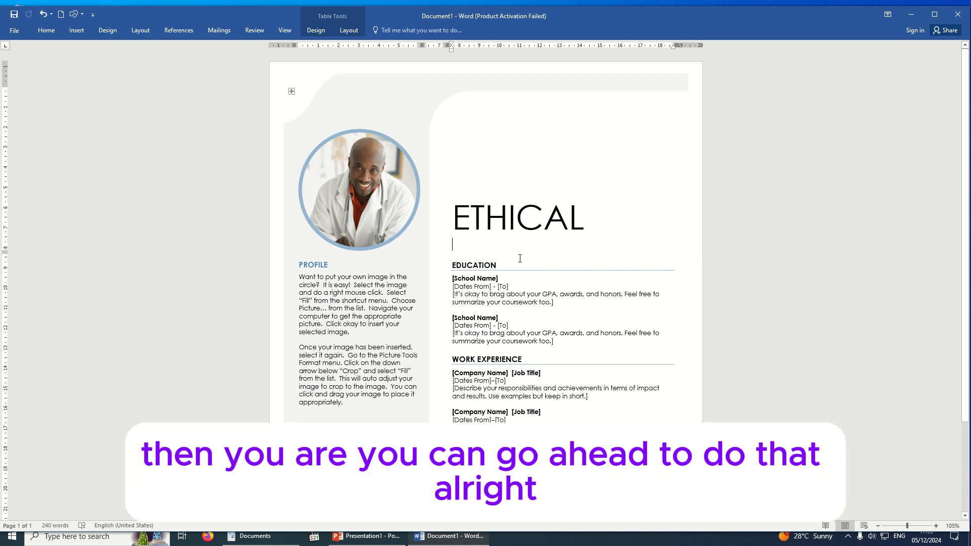
double_click(500, 264)
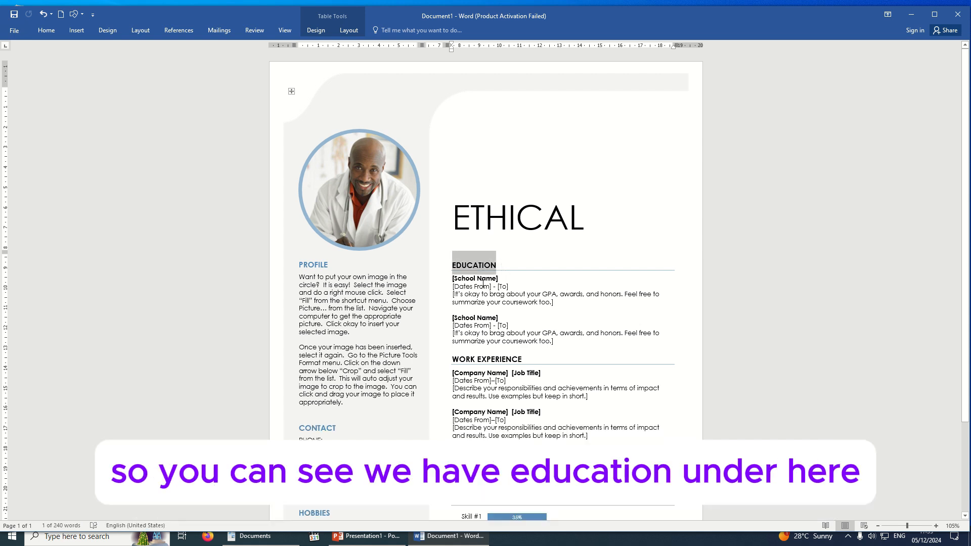
left_click(485, 286)
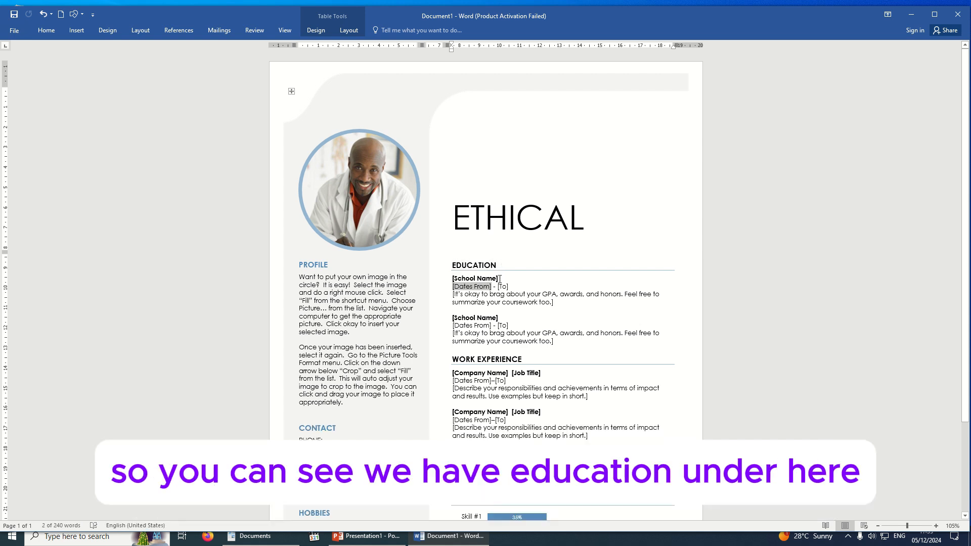
left_click(499, 279)
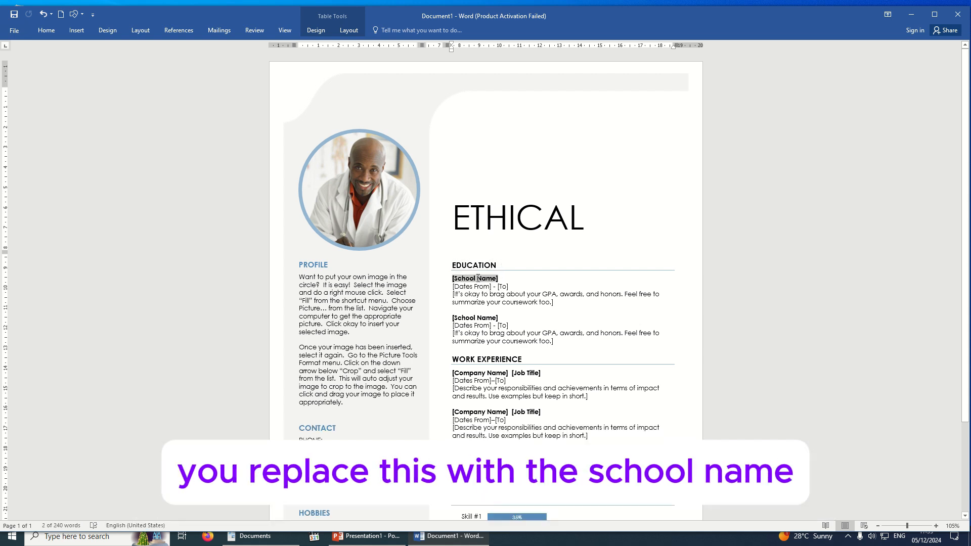
left_click(330, 323)
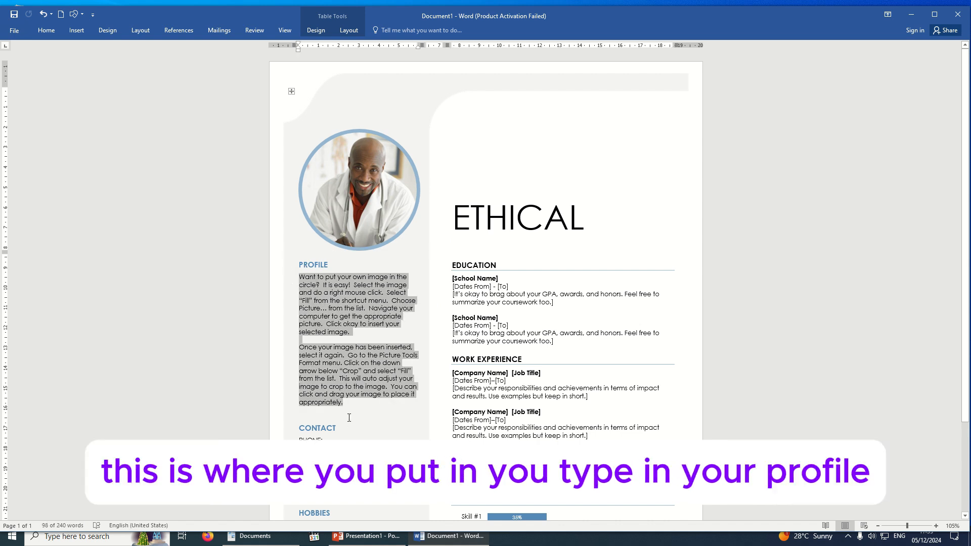
scroll(326, 301, "down", 3)
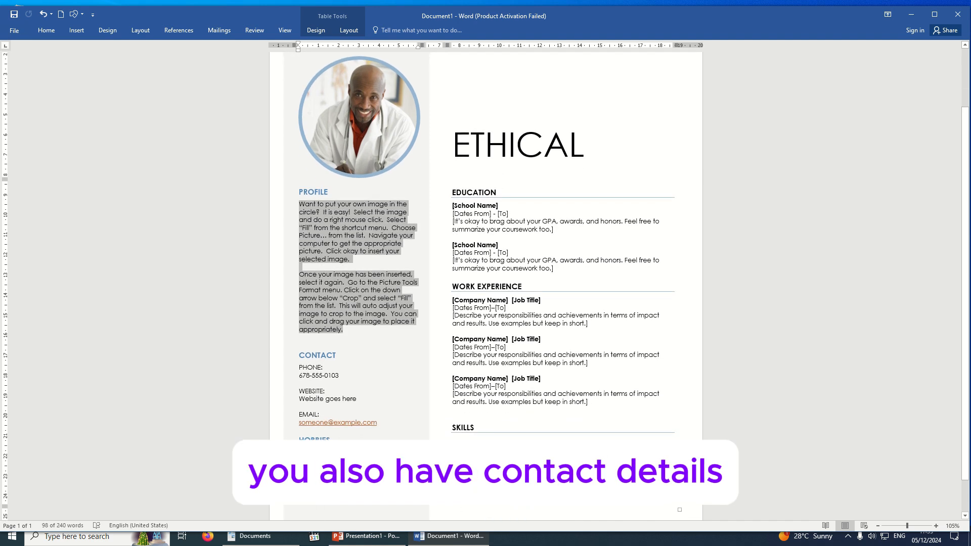
scroll(548, 346, "down", 2)
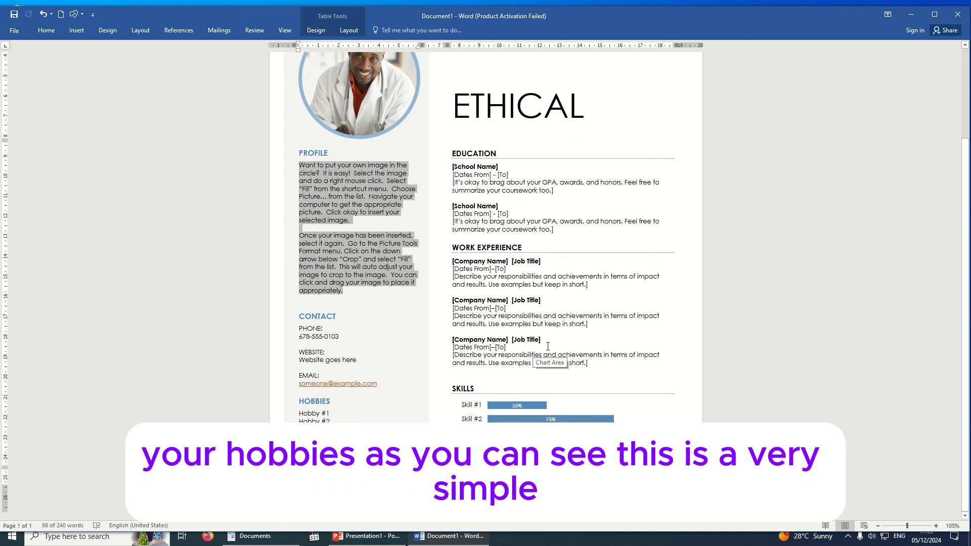
scroll(548, 347, "up", 5)
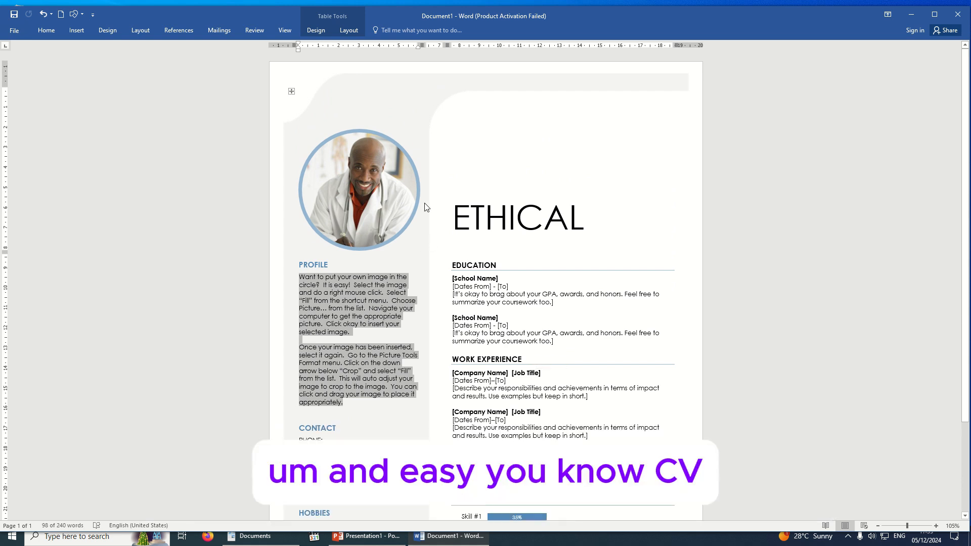
left_click(345, 187)
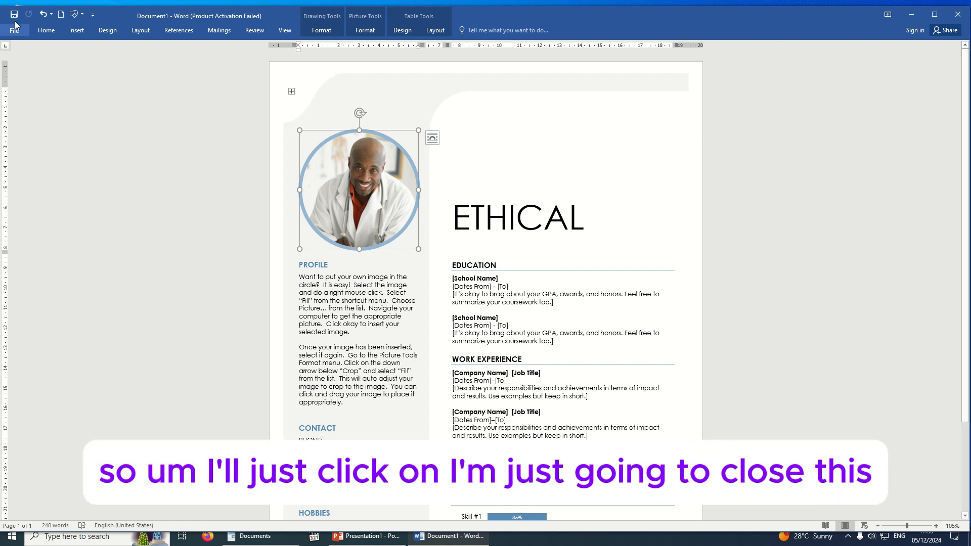
Close the resume without saving, then search Windows for 'wor' to find Word 2016
left_click(958, 15)
left_click(486, 287)
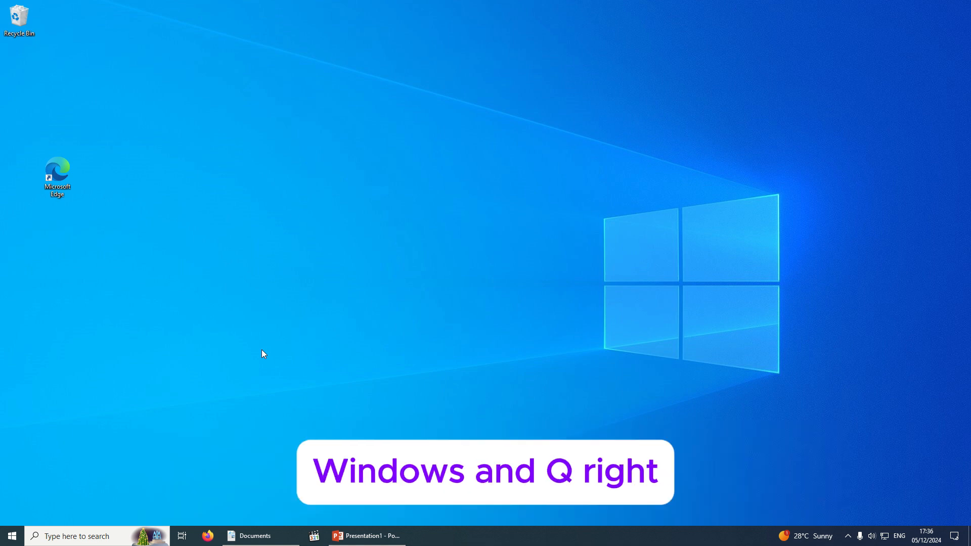
key("super+q")
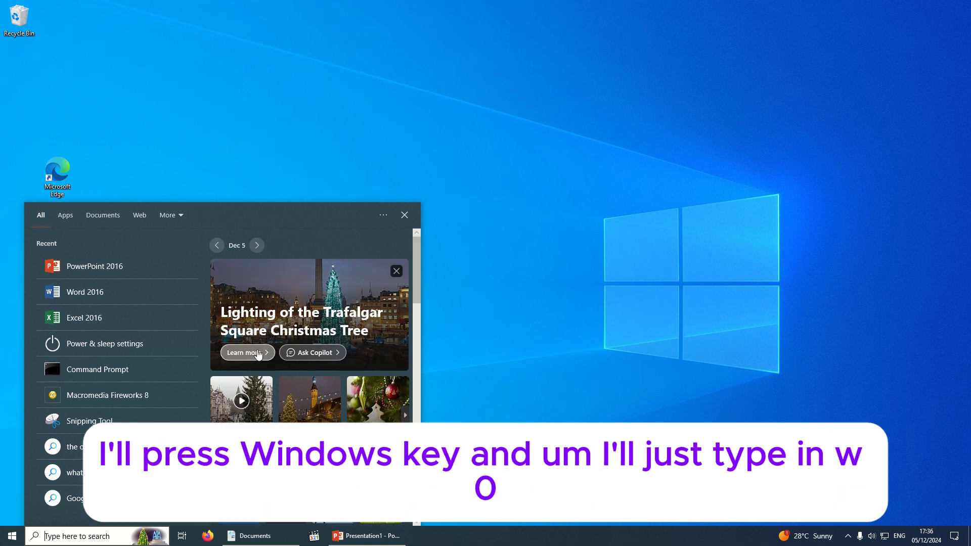
type("wor")
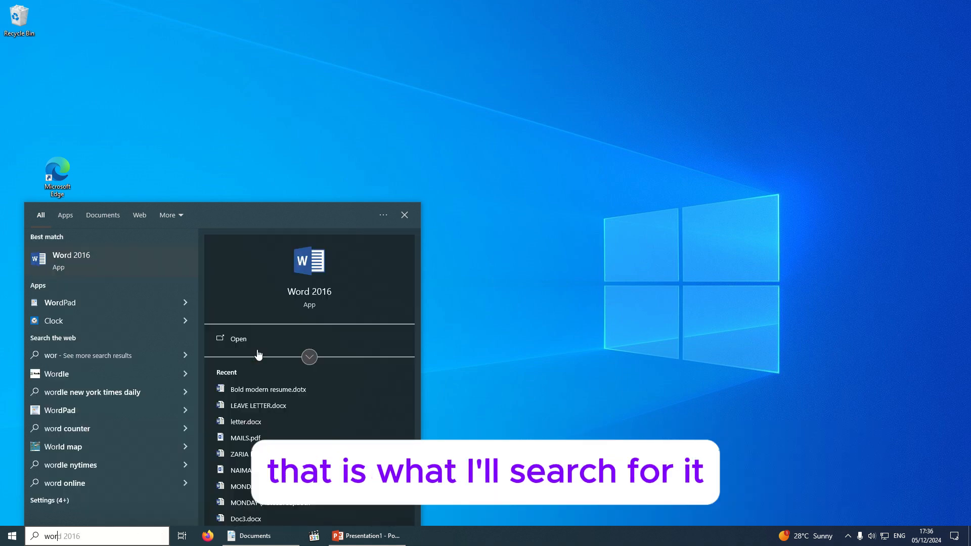
Open Word 2016 from the search results, dismiss activation, and create a Blank document
left_click(78, 256)
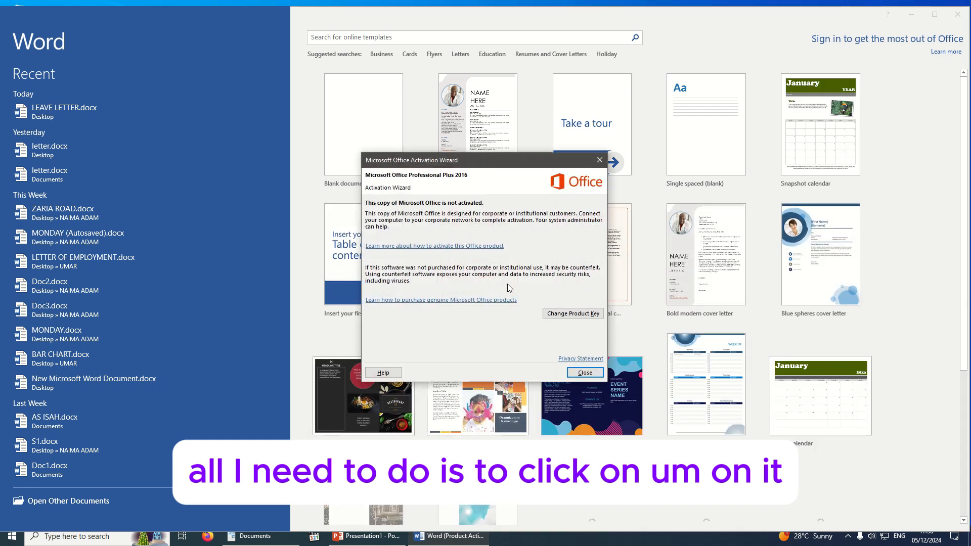
left_click(584, 372)
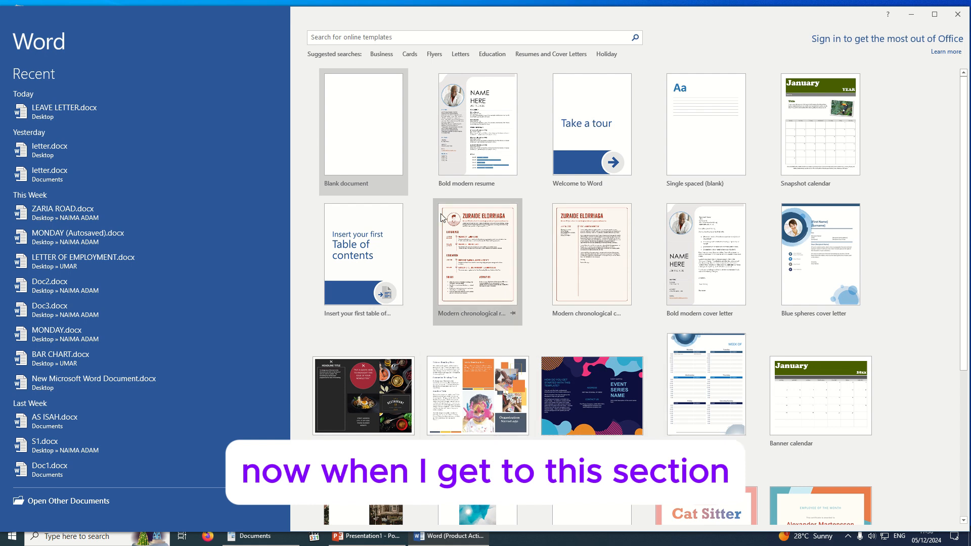
left_click(363, 150)
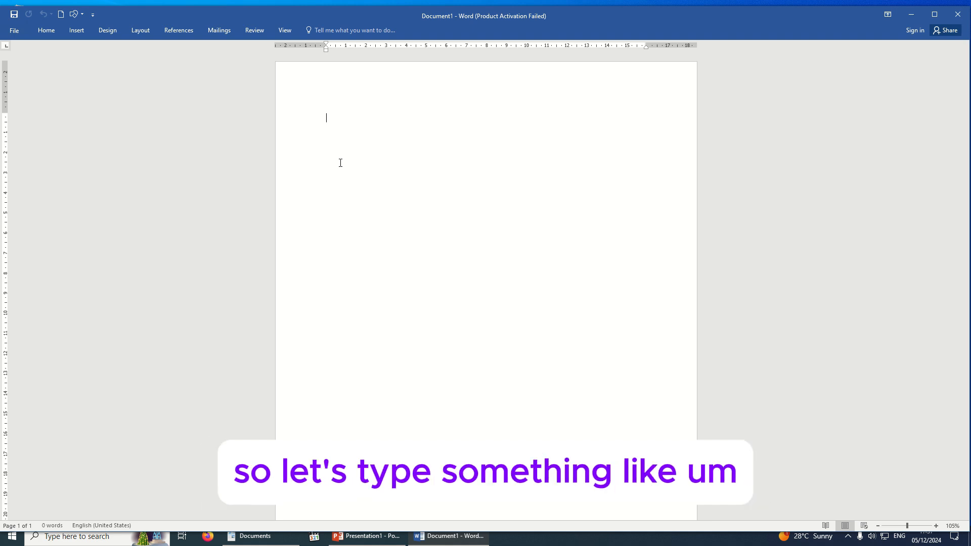
Type 'Welcome to GooniTech Solutions' at the top of the blank page
type("We")
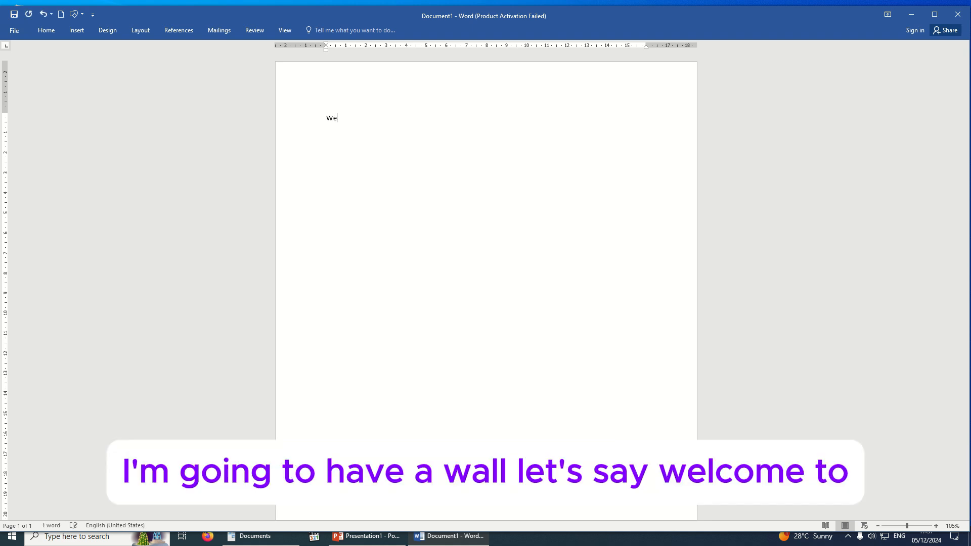
type("lcome to Gooni")
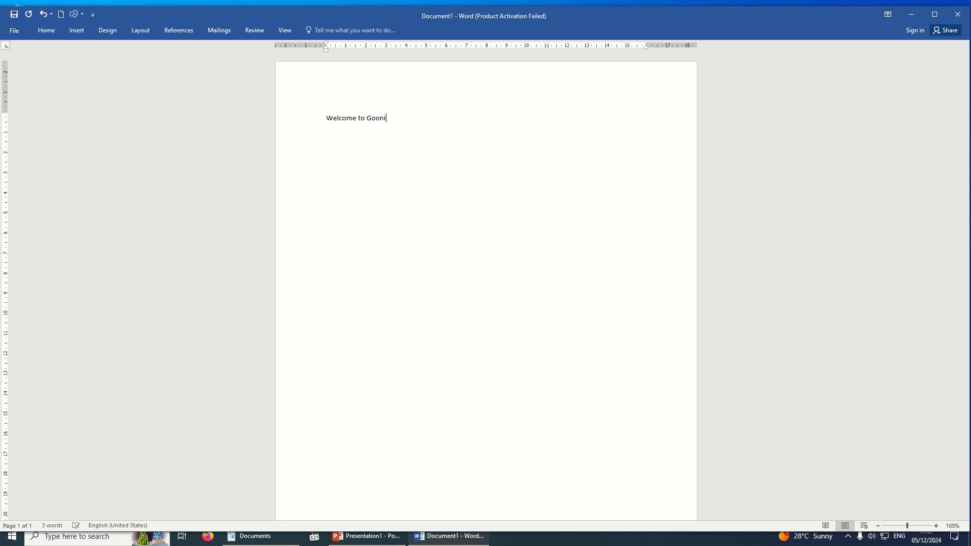
type("Tech So")
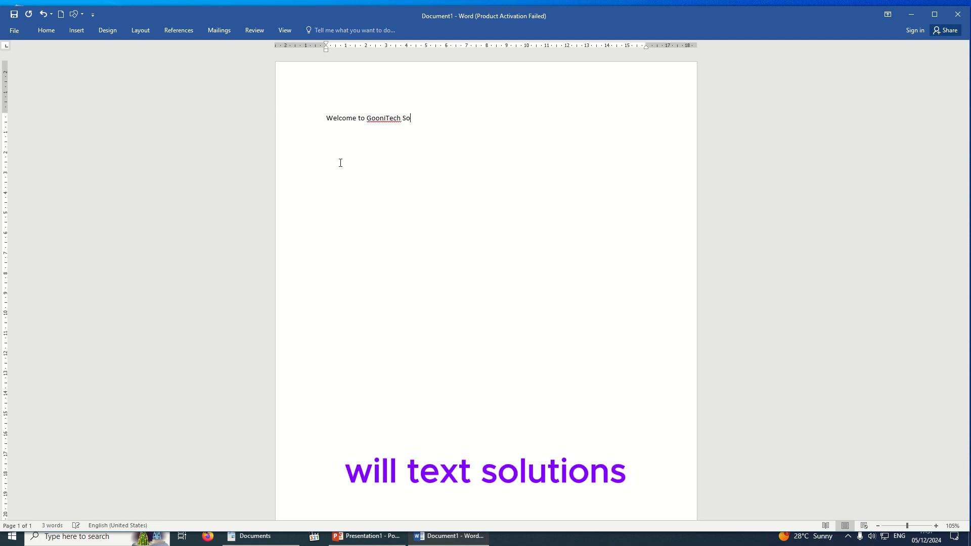
type("lutions")
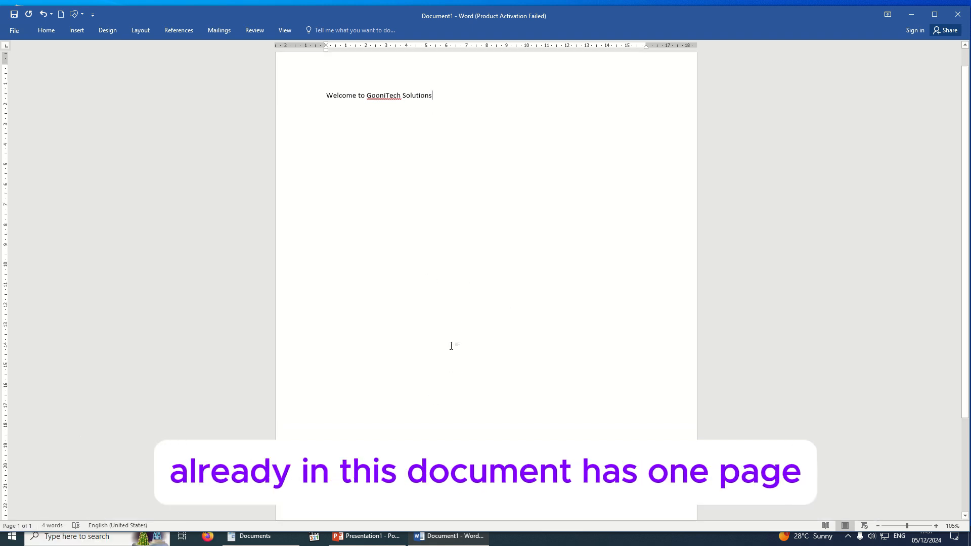
scroll(453, 344, "down", 5)
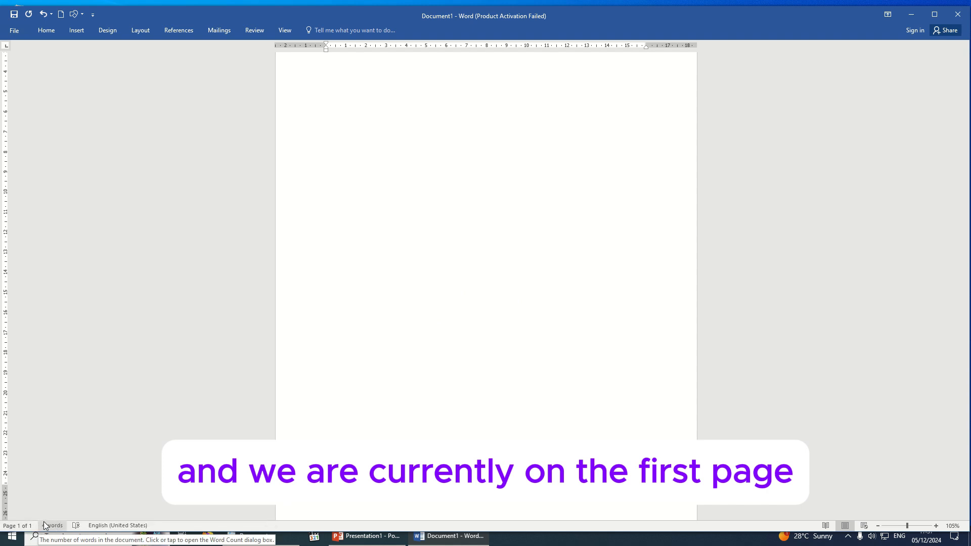
scroll(429, 145, "up", 5)
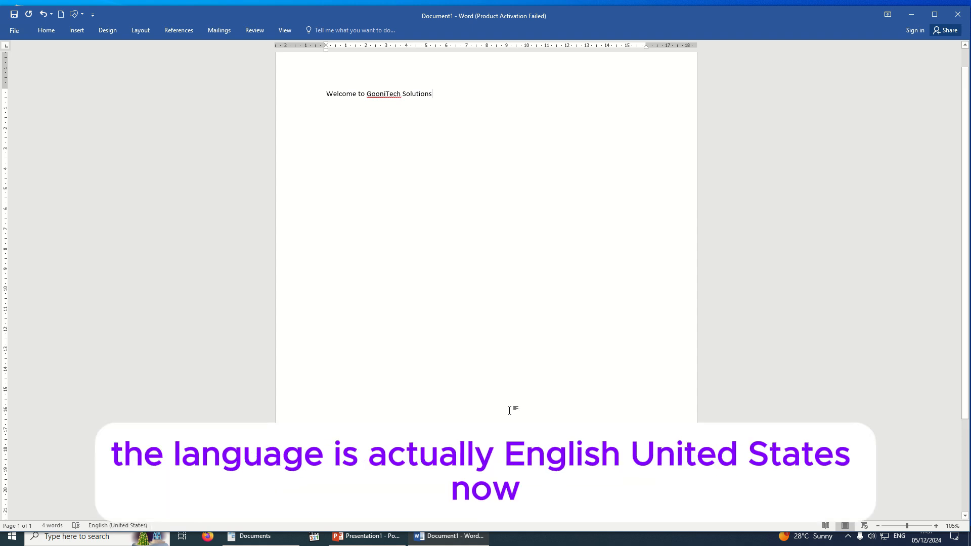
scroll(397, 167, "up", 2)
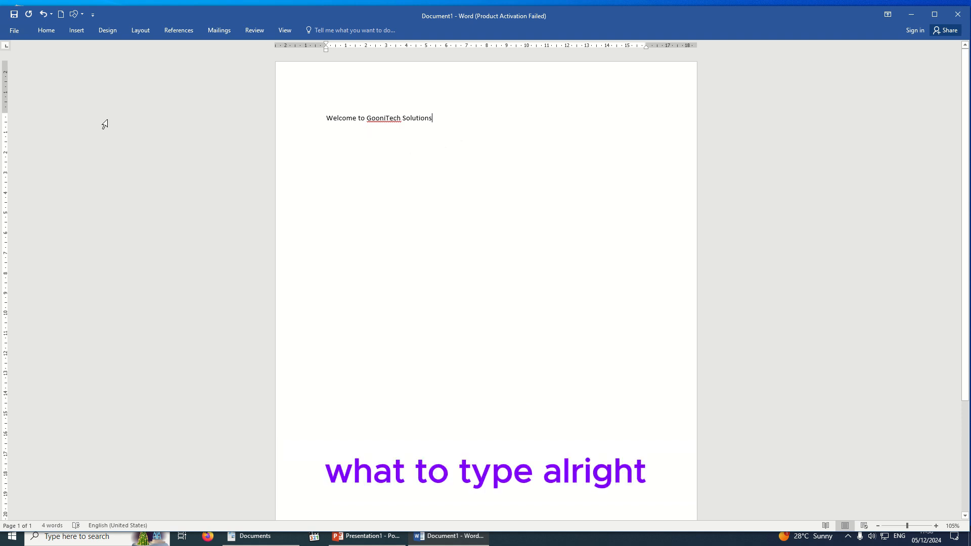
left_click(14, 31)
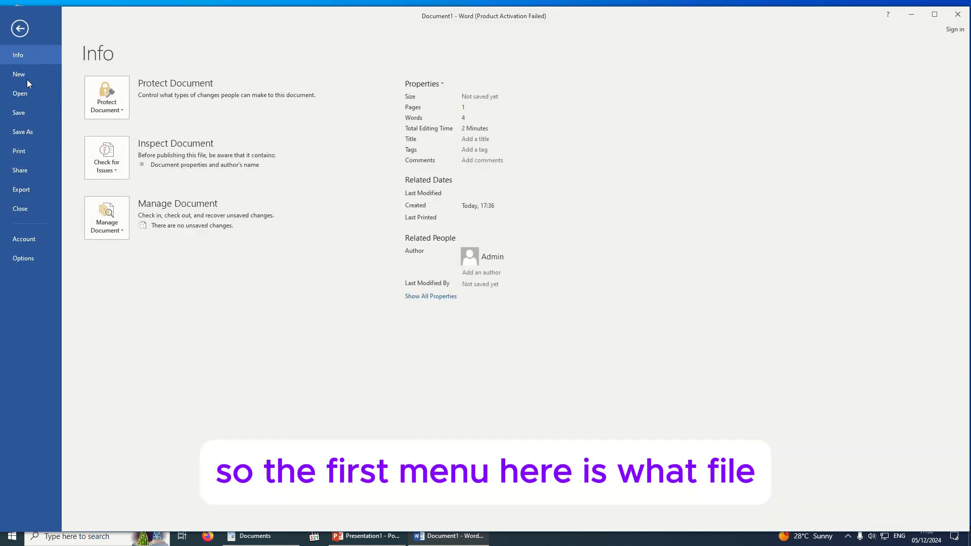
left_click(17, 30)
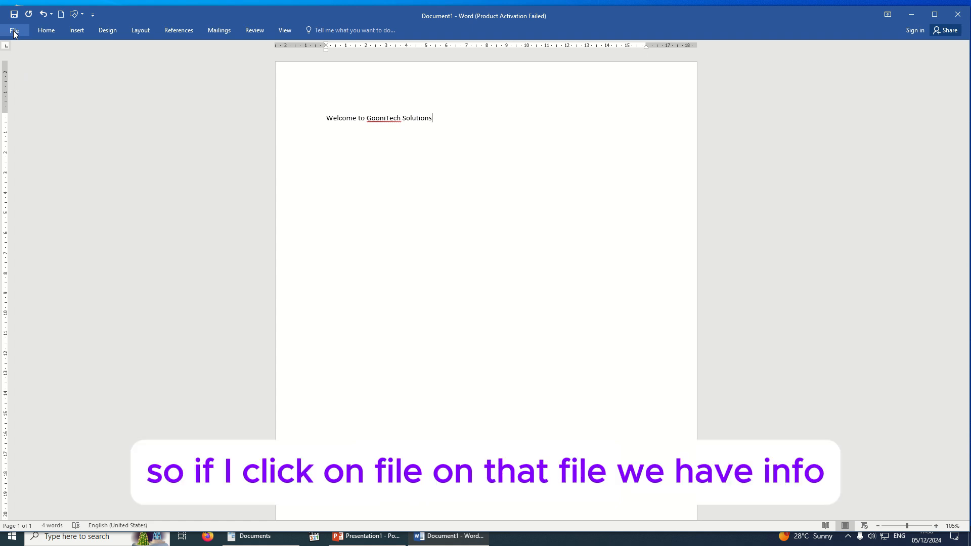
left_click(15, 32)
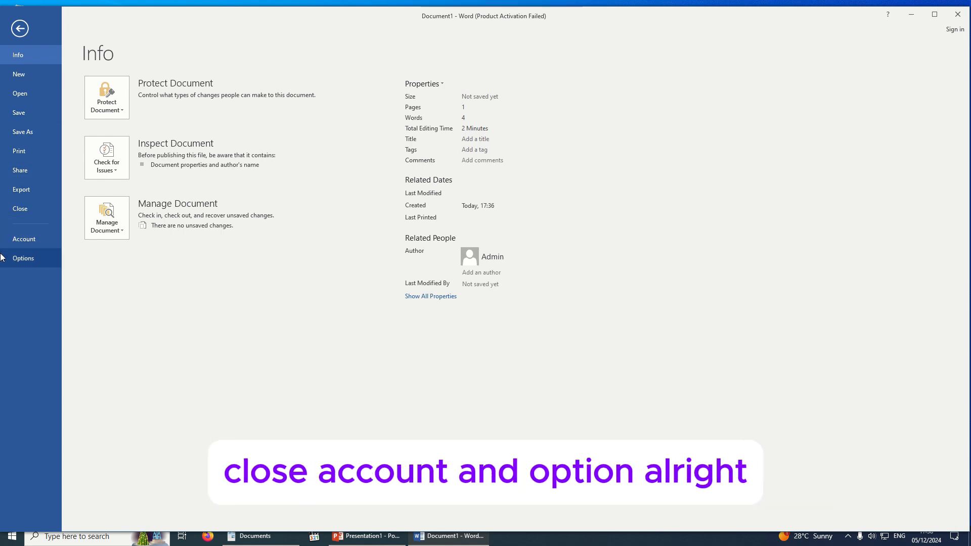
left_click(28, 78)
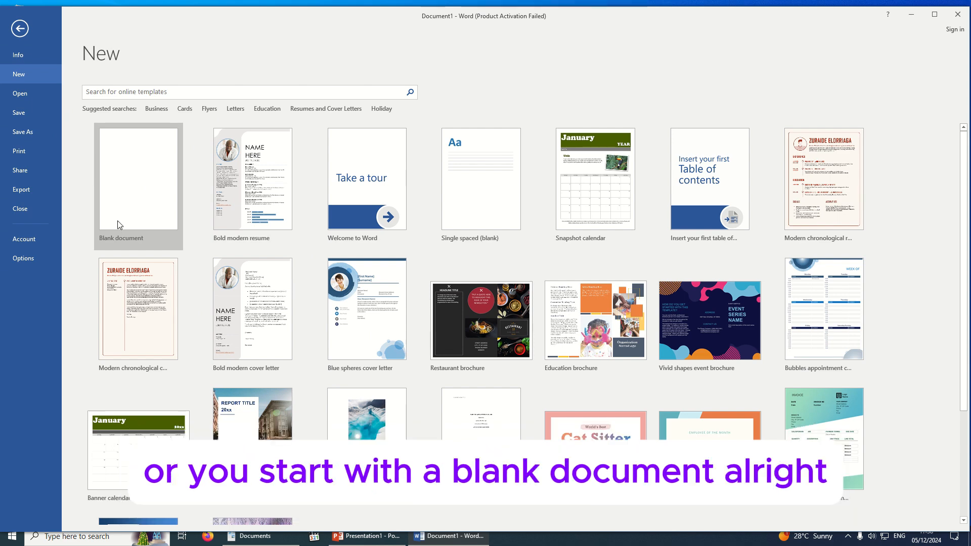
left_click(35, 98)
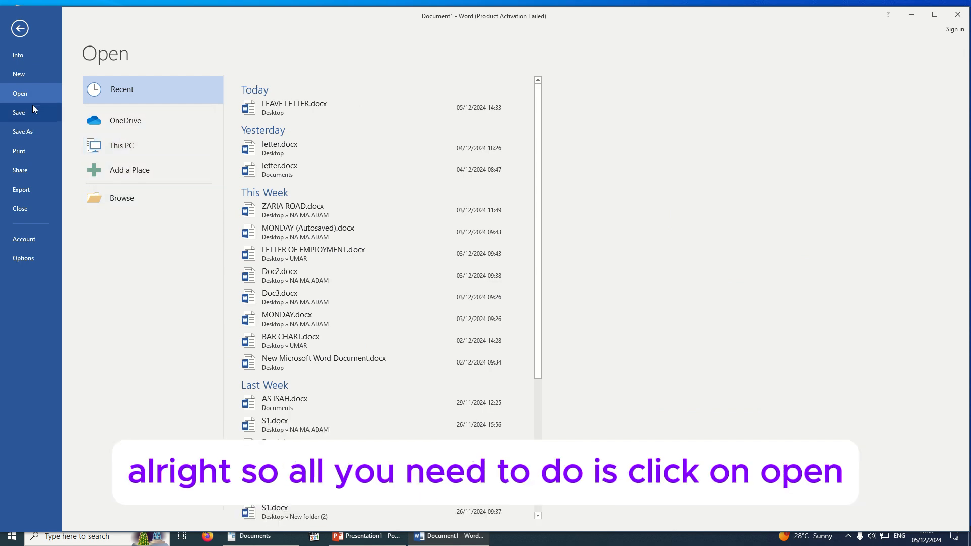
left_click(145, 199)
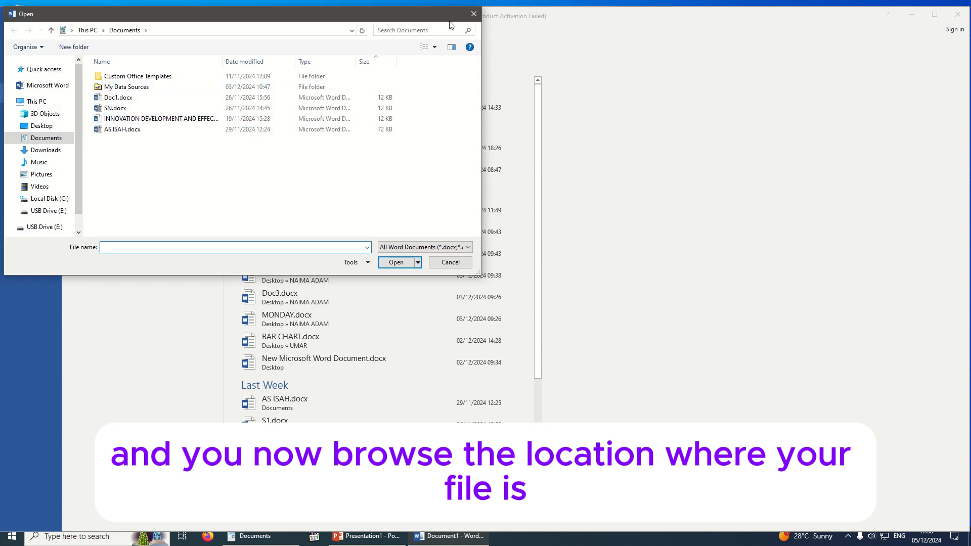
left_click(472, 15)
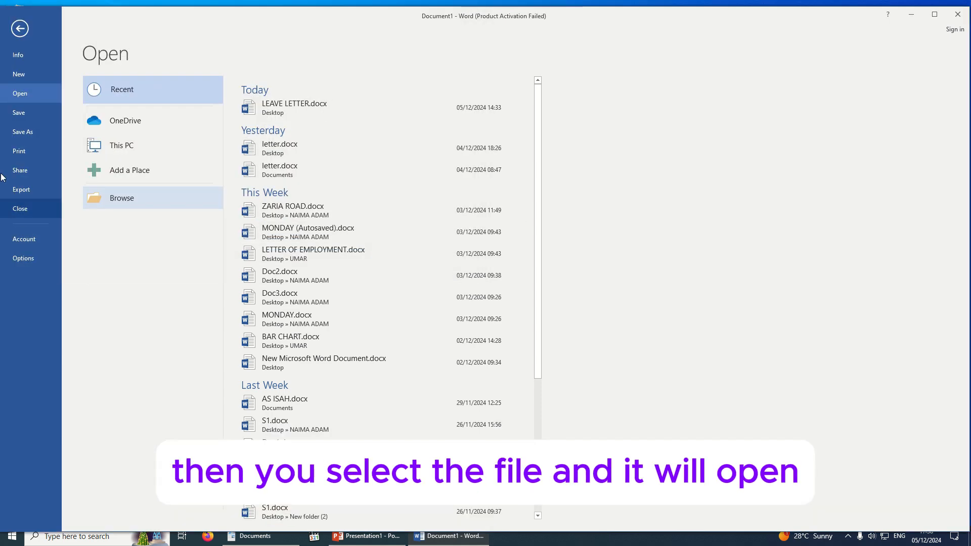
left_click(31, 130)
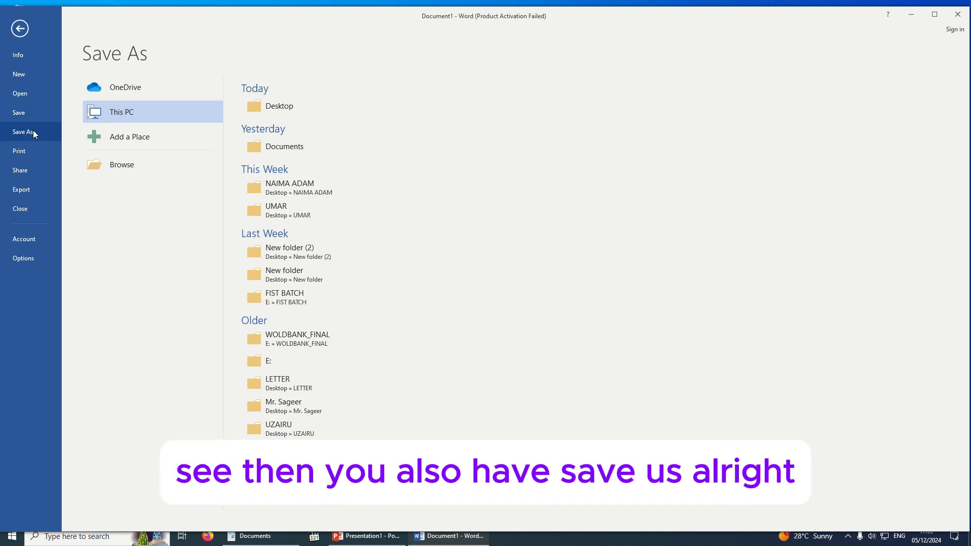
left_click(20, 30)
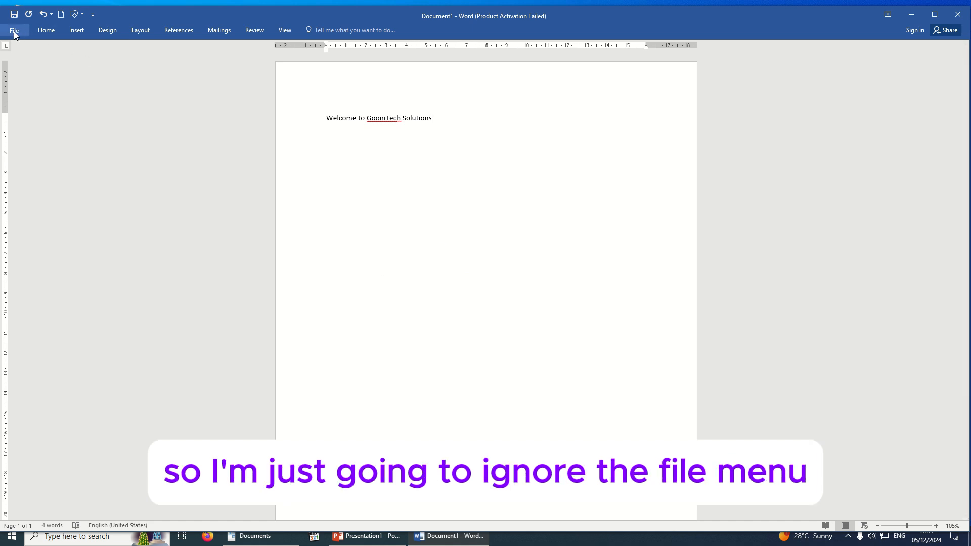
Select the entire 'Welcome to GooniTech Solutions' line, collapsing the ribbon first
left_click(45, 30)
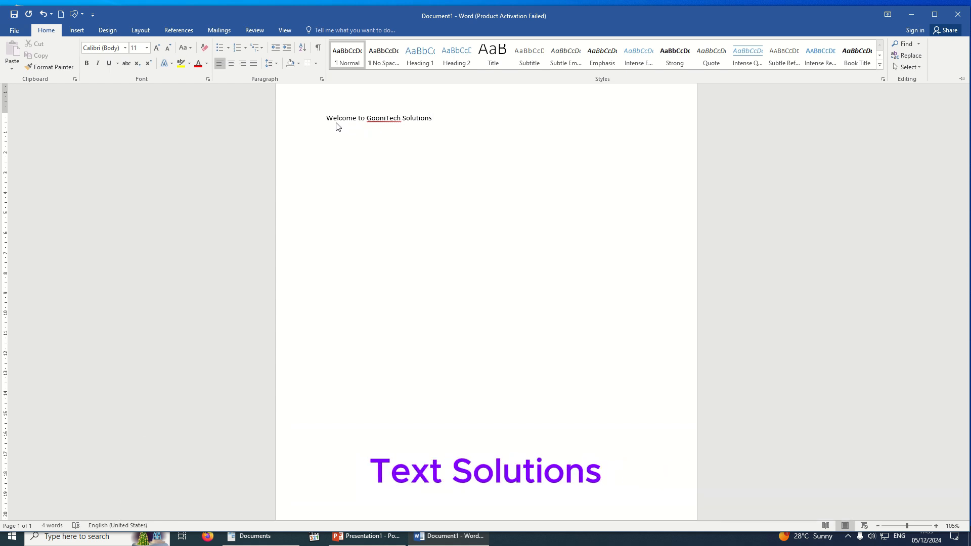
key("ctrl+F1")
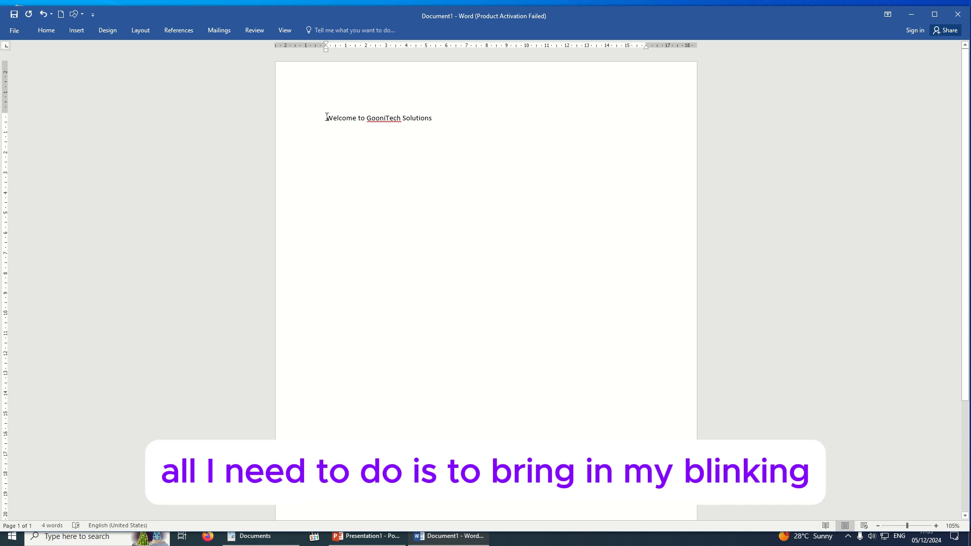
double_click(326, 118)
left_click(326, 119)
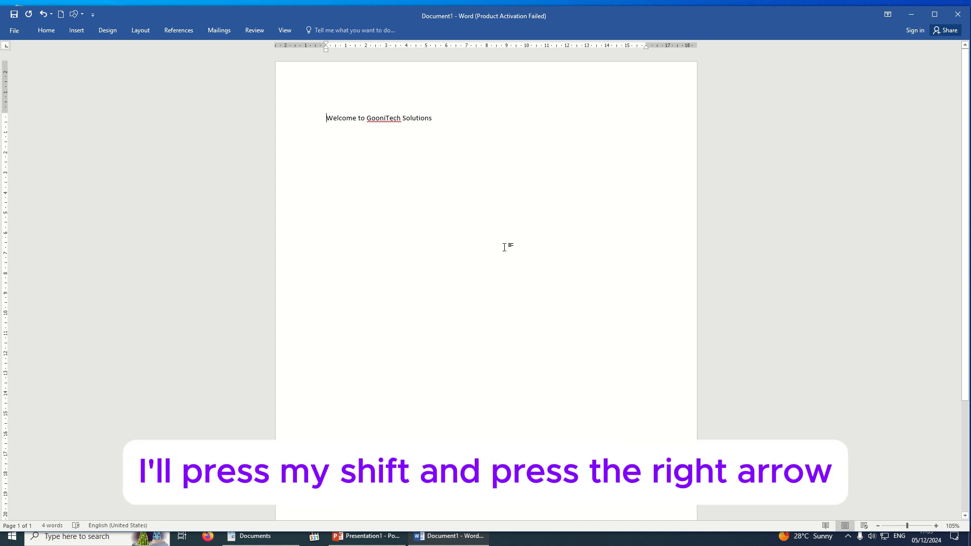
key("shift+Right")
key("shift+Right")
key("shift+Right")
key("shift+Right")
key("shift+Right")
key("shift+Right")
key("shift+Right")
key("shift+Right")
key("shift+Right")
key("shift+Right")
key("shift+Right")
key("shift+Right")
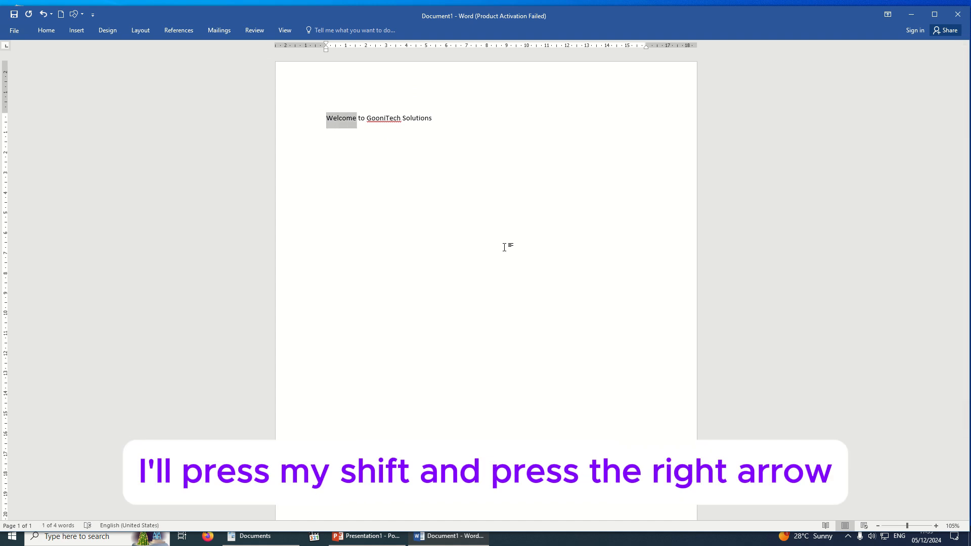
key("shift+Right")
key("shift+Right")
key("shift+Right")
key("shift+Right")
key("shift+Right")
key("shift+Right")
key("shift+Right")
key("shift+Right")
key("shift+Right")
key("shift+Right")
key("shift+Right")
key("shift+Right")
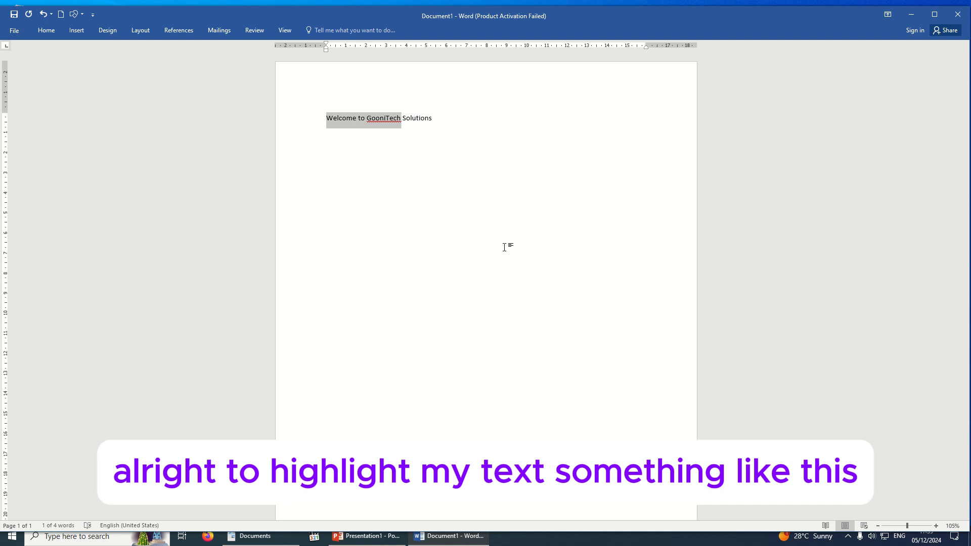
key("shift+Right")
key("shift+Right")
key("shift+Right")
key("shift+Right")
key("shift+Right")
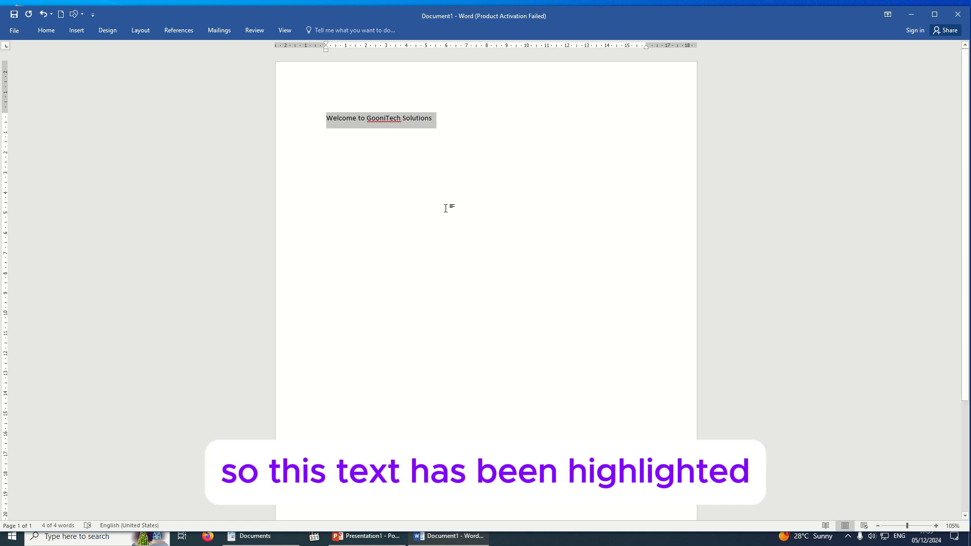
Bold the welcome heading, trying italic and underline and then removing both
left_click(44, 30)
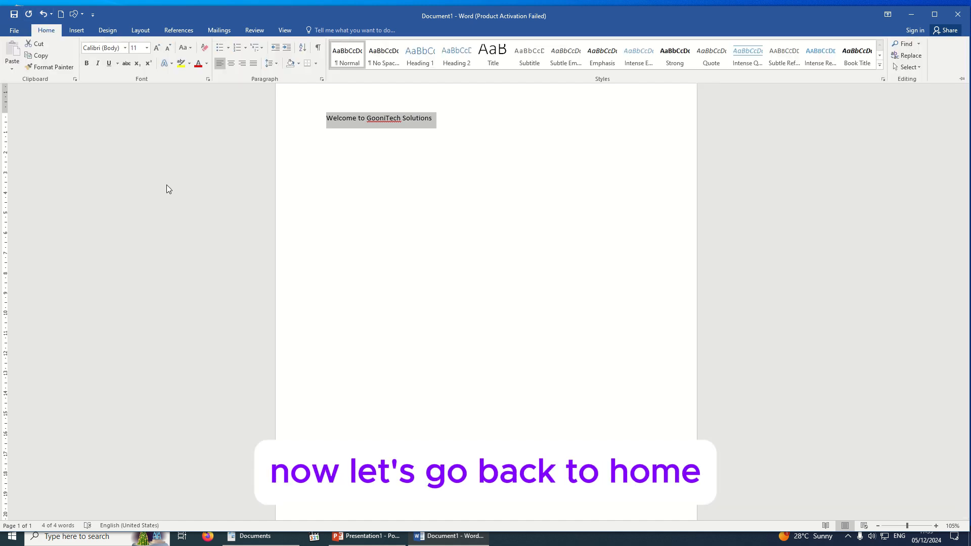
left_click(84, 66)
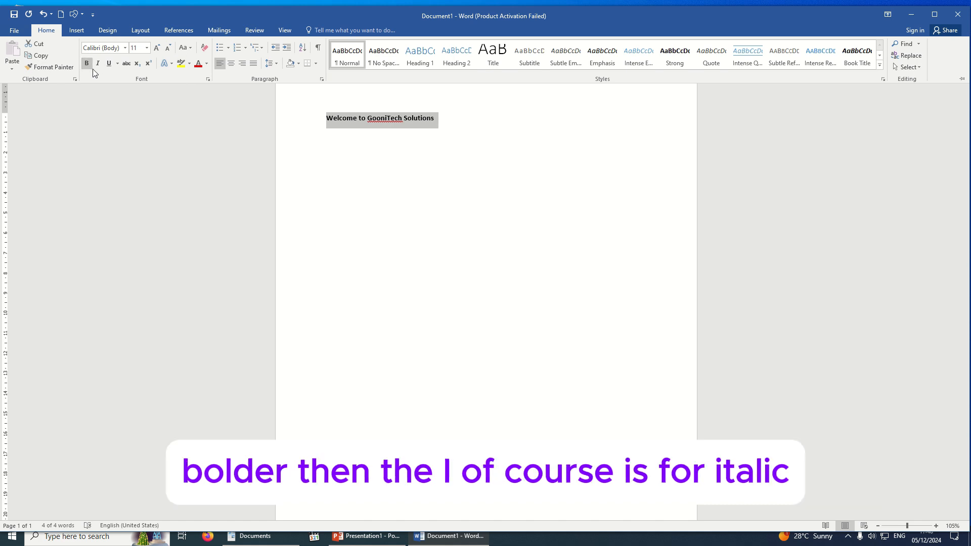
left_click(98, 63)
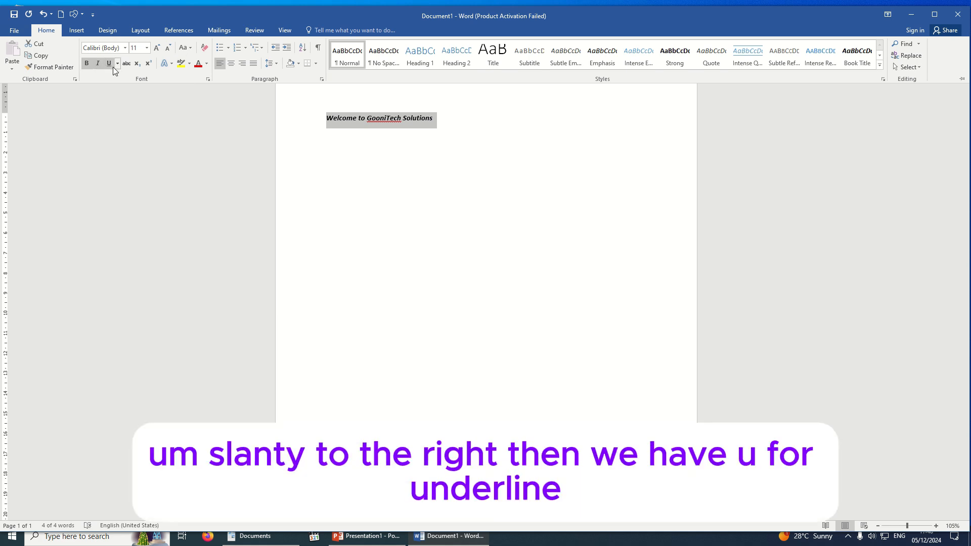
left_click(111, 66)
left_click(107, 65)
left_click(98, 65)
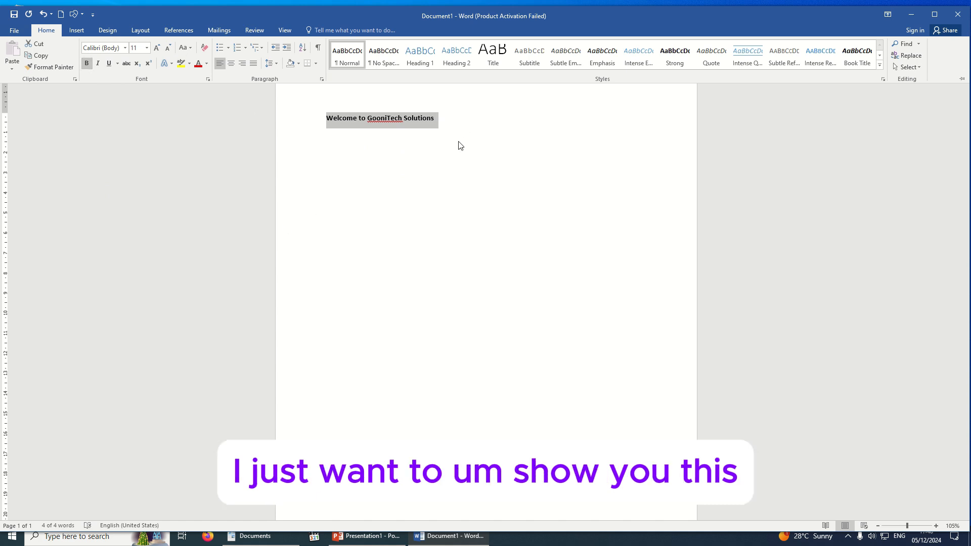
Change the heading font to Bodoni MT Black after first trying Arial Black
left_click(125, 48)
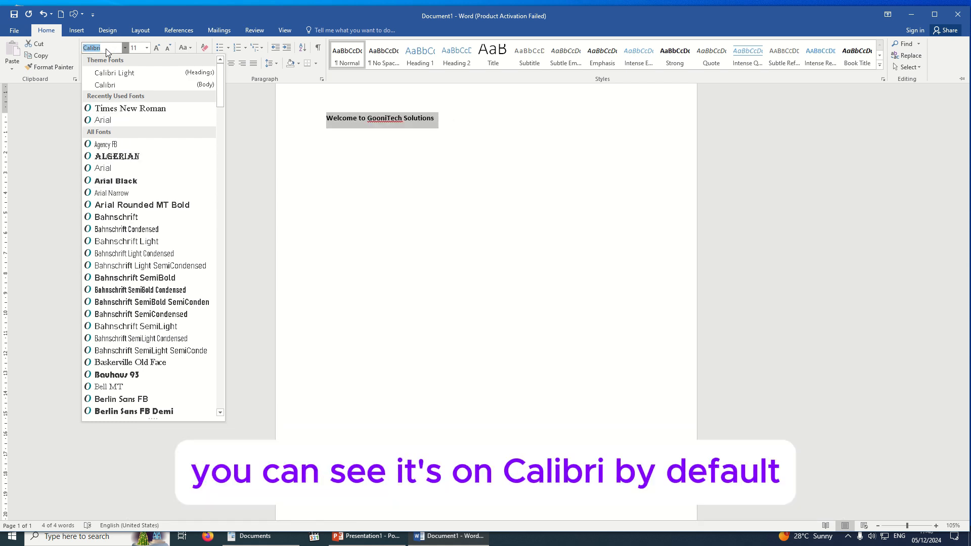
left_click(132, 181)
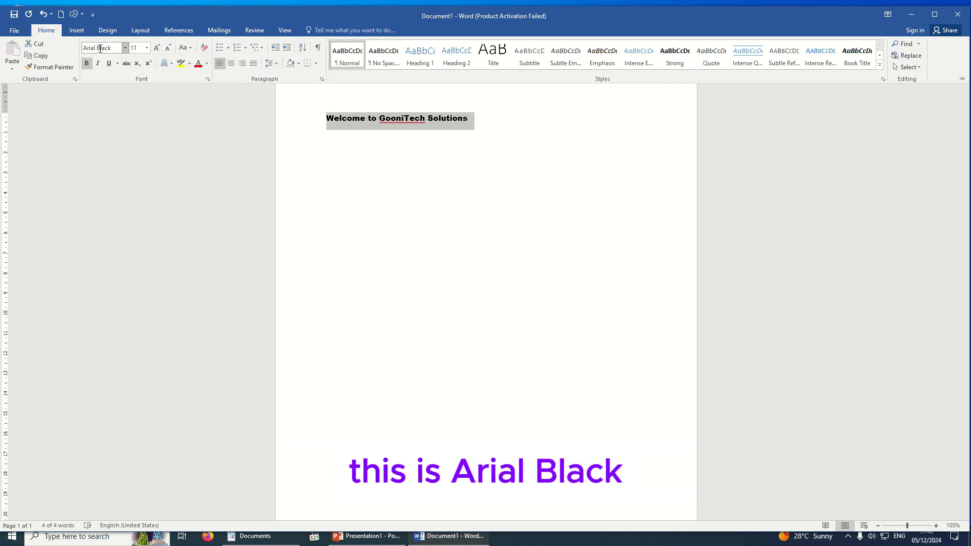
left_click(125, 48)
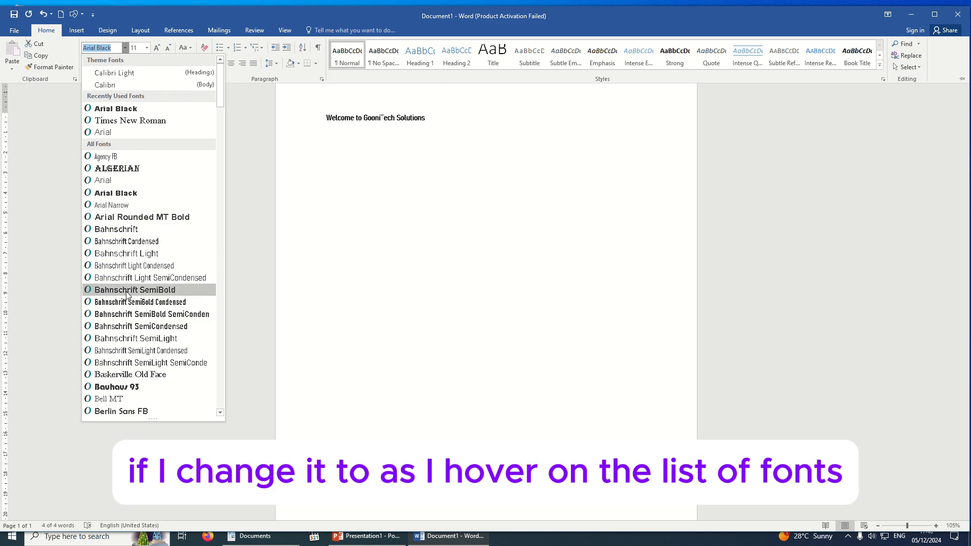
scroll(121, 353, "down", 4)
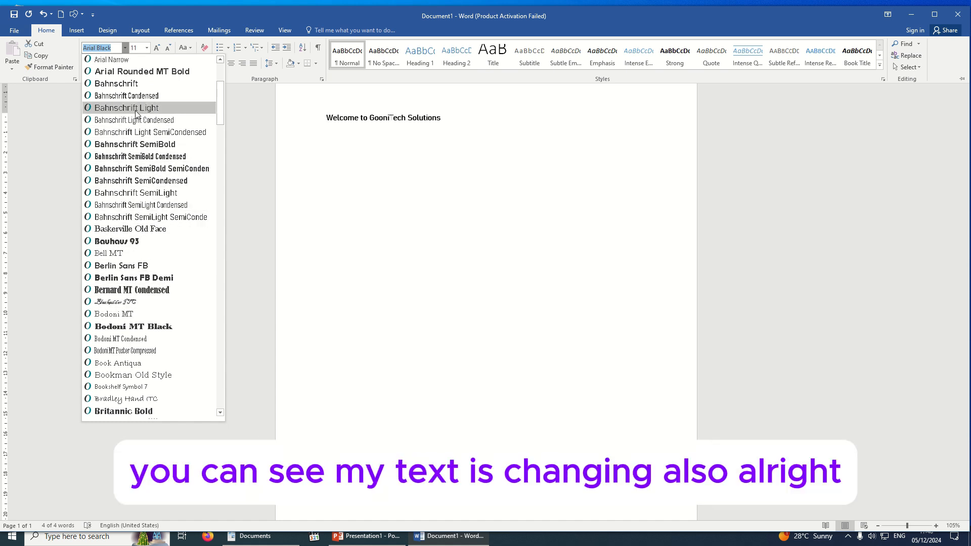
left_click(130, 329)
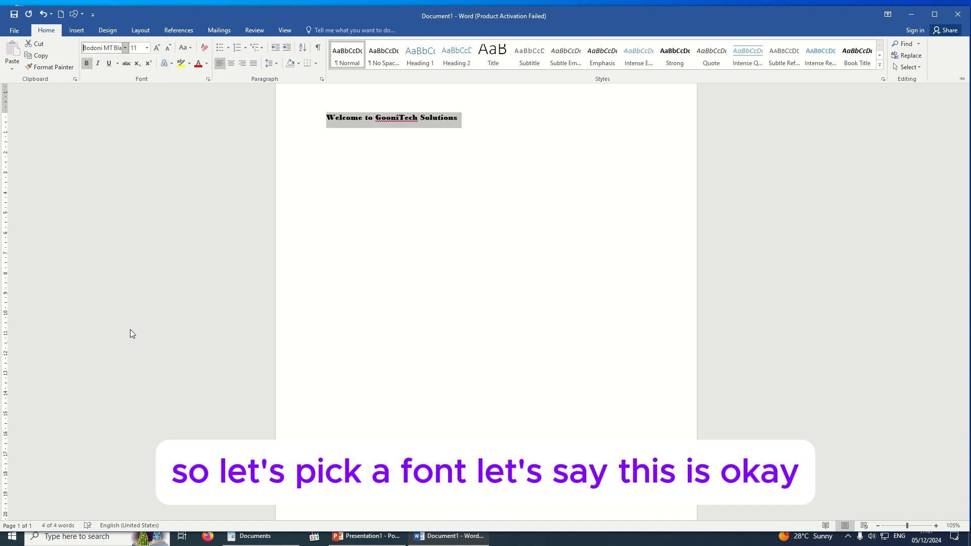
Set the heading to 24 point and apply strikethrough to its text
left_click(147, 49)
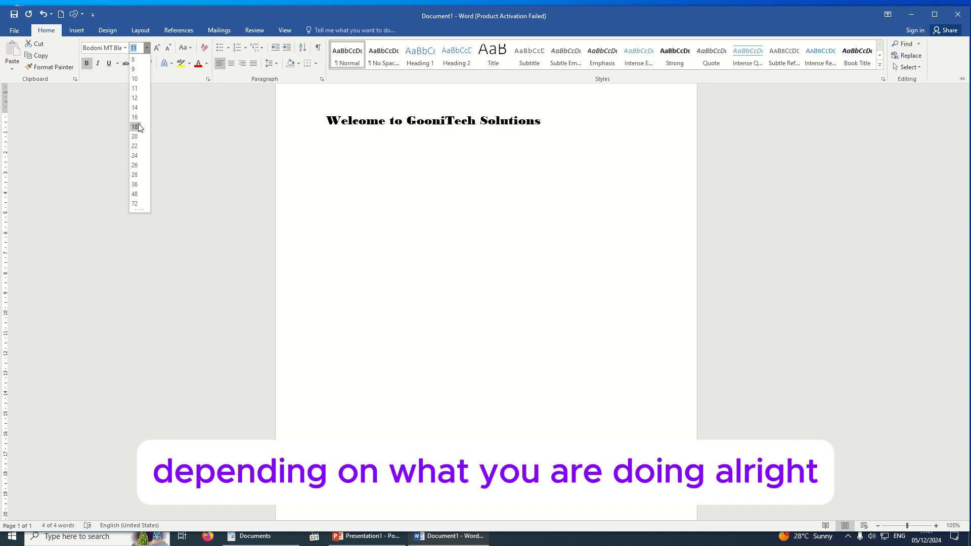
left_click(135, 155)
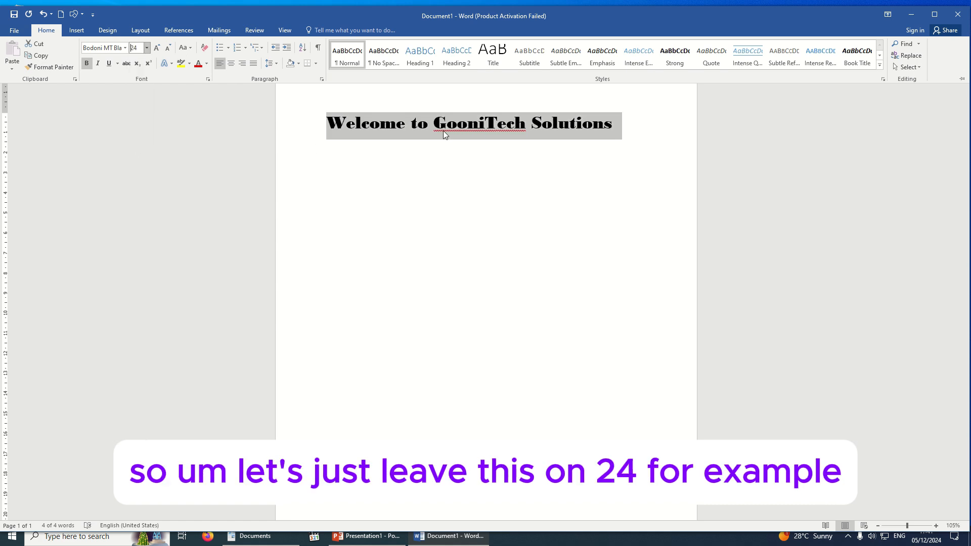
left_click(127, 65)
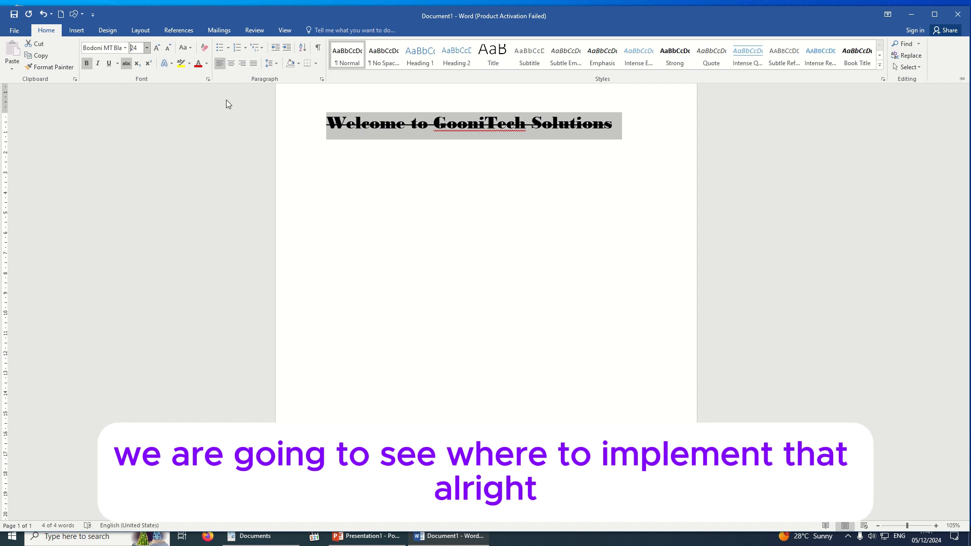
Grow the heading font step by step from 24 up to 90 point
left_click(158, 48)
left_click(157, 48)
left_click(157, 48)
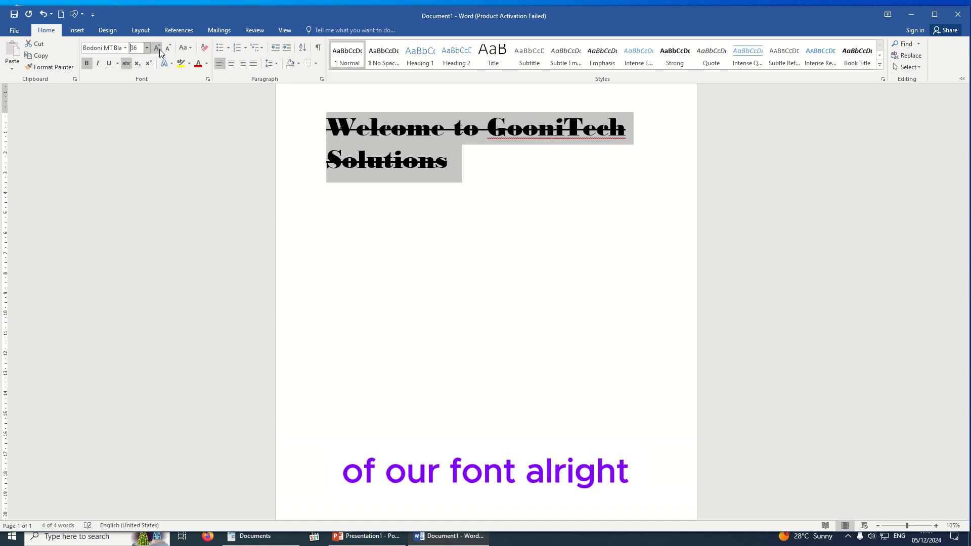
left_click(158, 48)
left_click(158, 48)
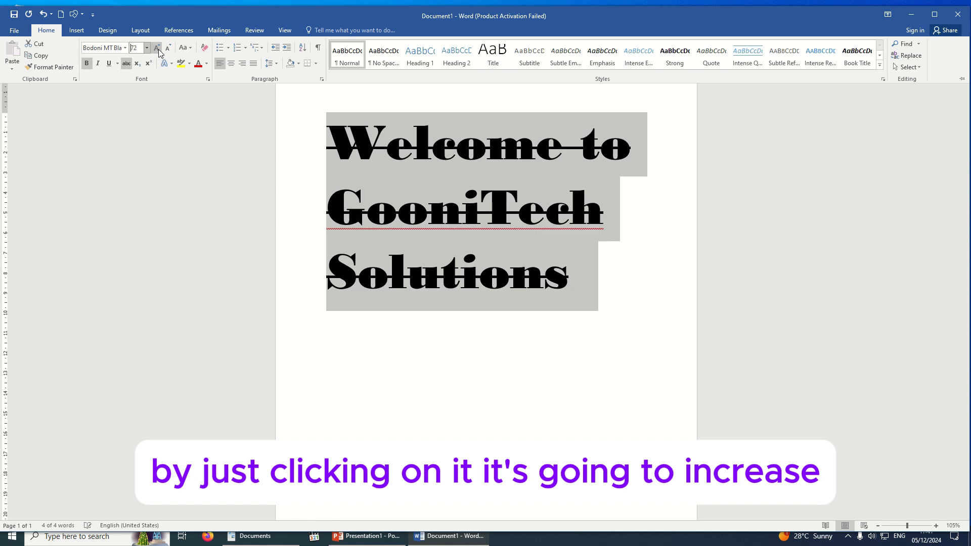
left_click(158, 48)
left_click(158, 49)
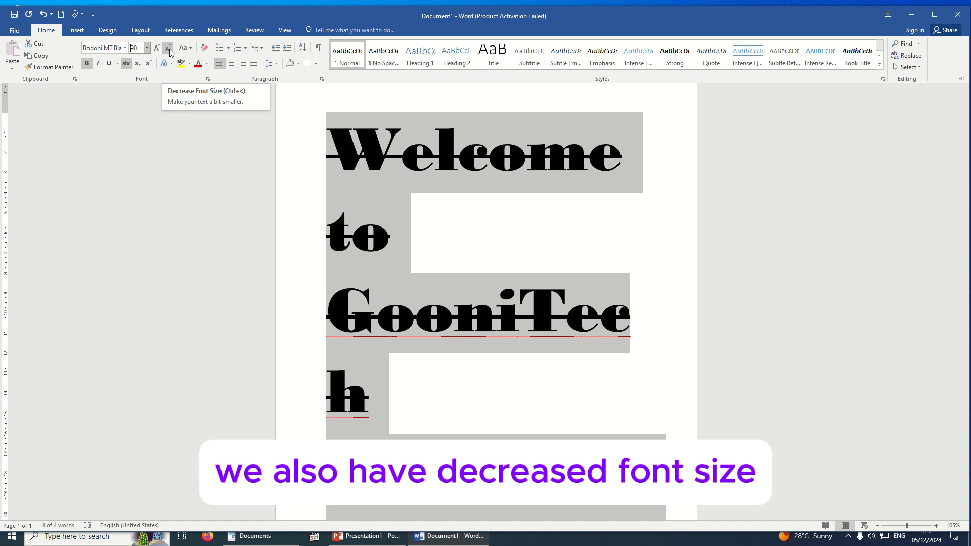
Shrink the heading back down to 26 point so it fits on one line
left_click(169, 48)
left_click(169, 49)
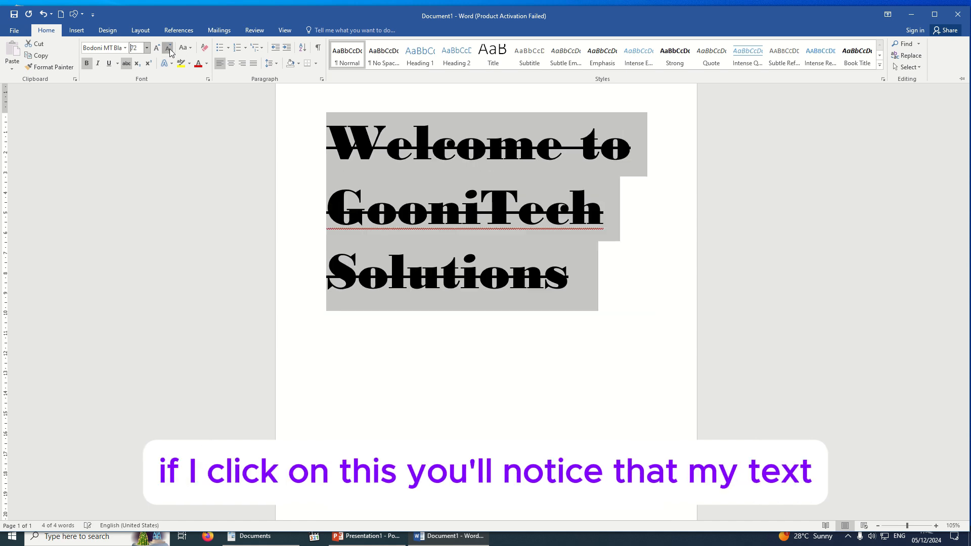
left_click(169, 48)
left_click(169, 49)
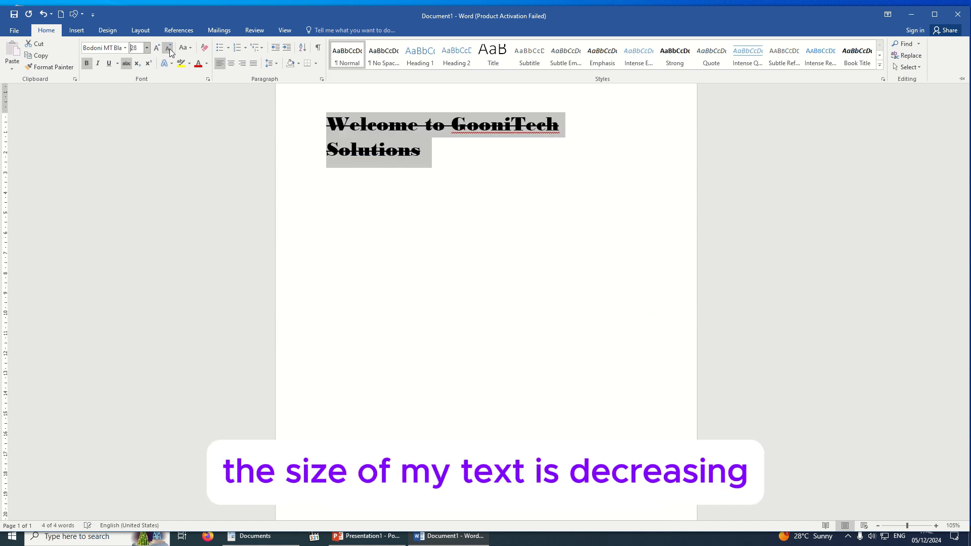
left_click(169, 48)
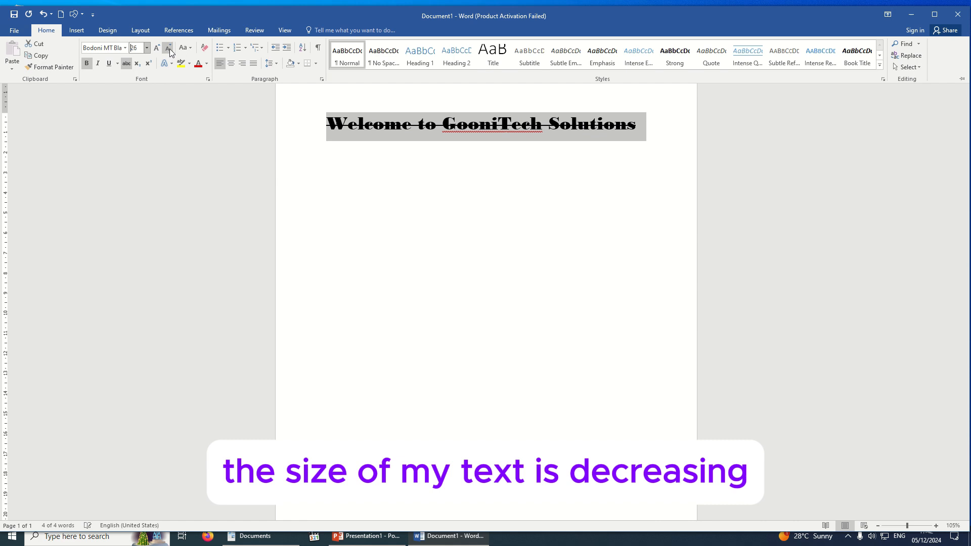
Turn off strikethrough and cycle the heading through Sentence case, lowercase, then UPPERCASE
left_click(128, 66)
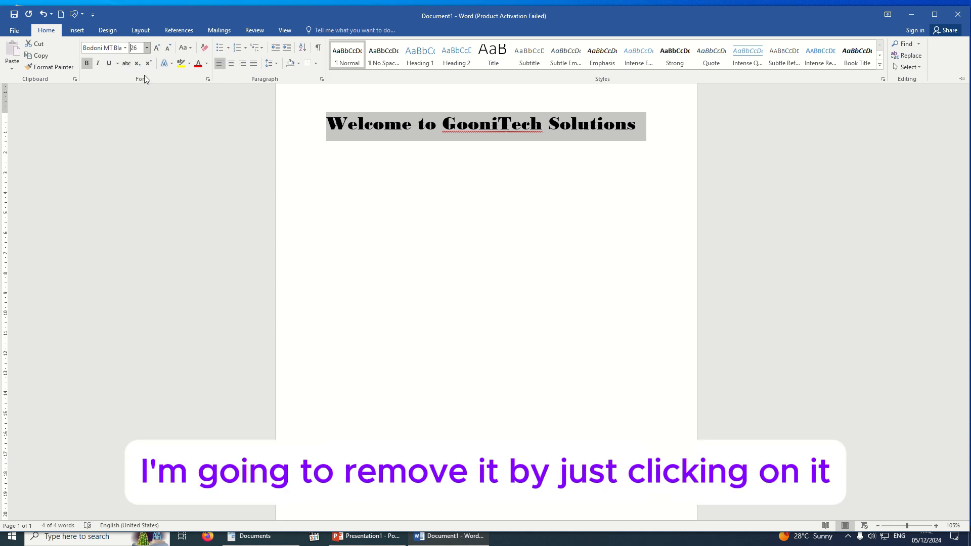
left_click(188, 48)
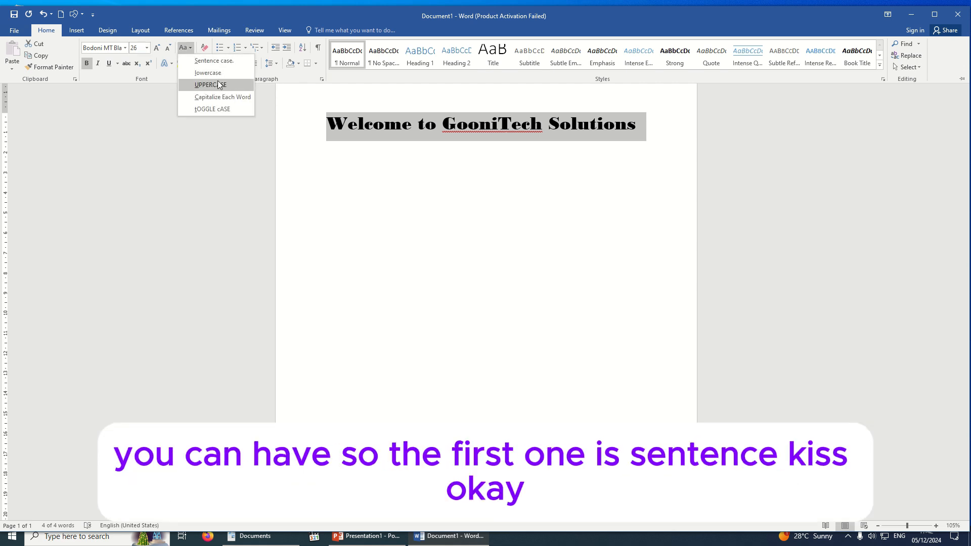
left_click(214, 61)
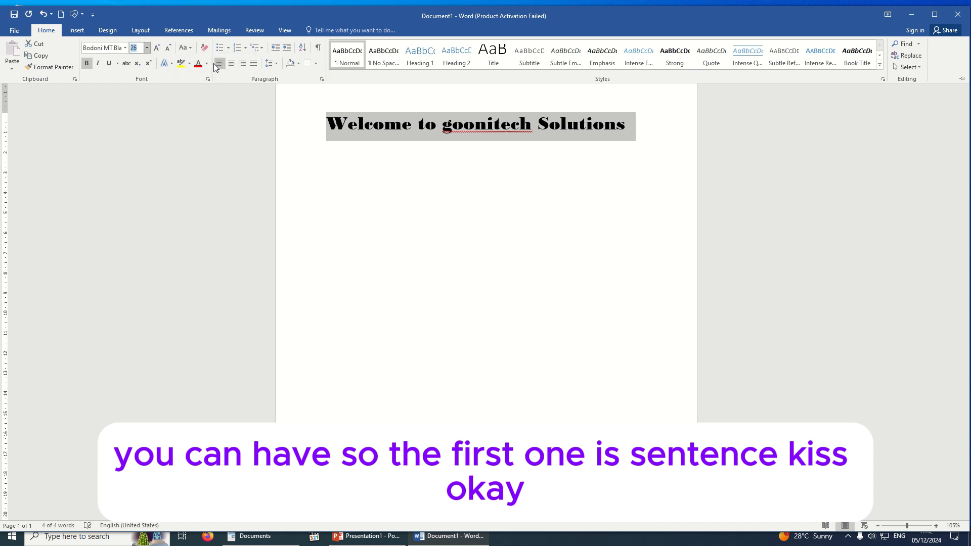
left_click(190, 48)
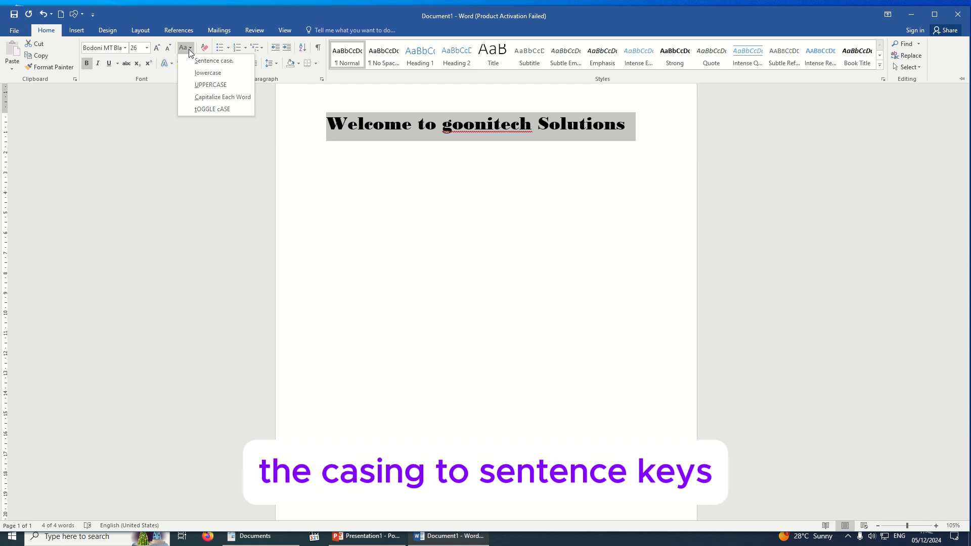
left_click(215, 71)
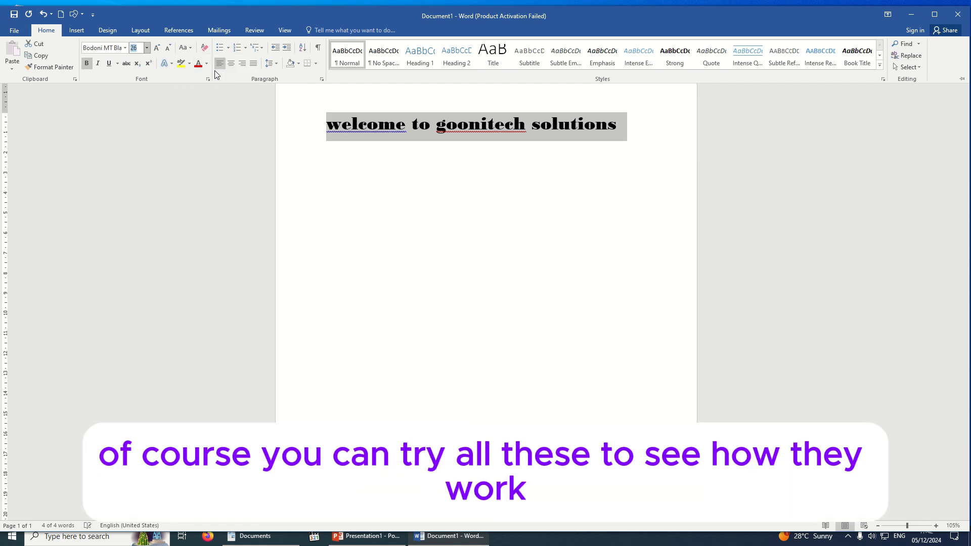
left_click(186, 48)
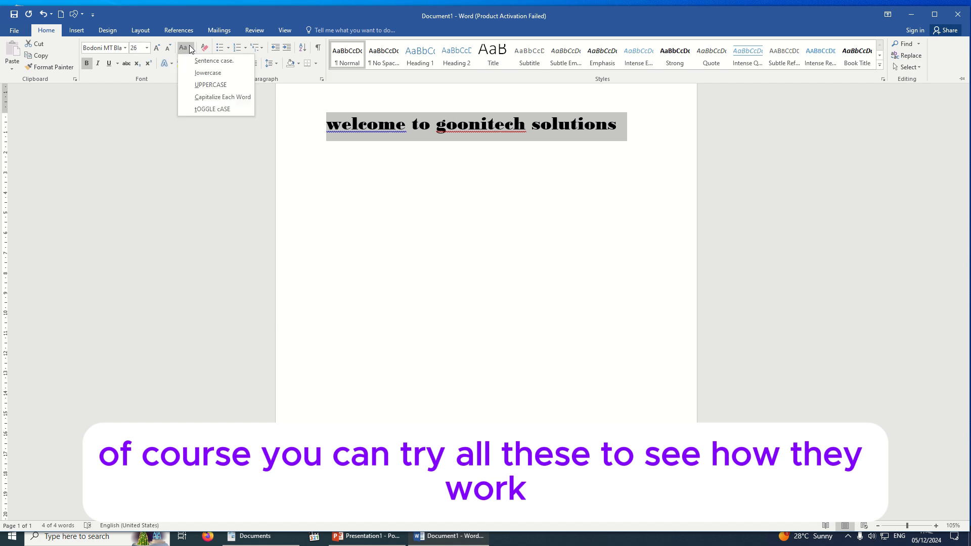
left_click(207, 86)
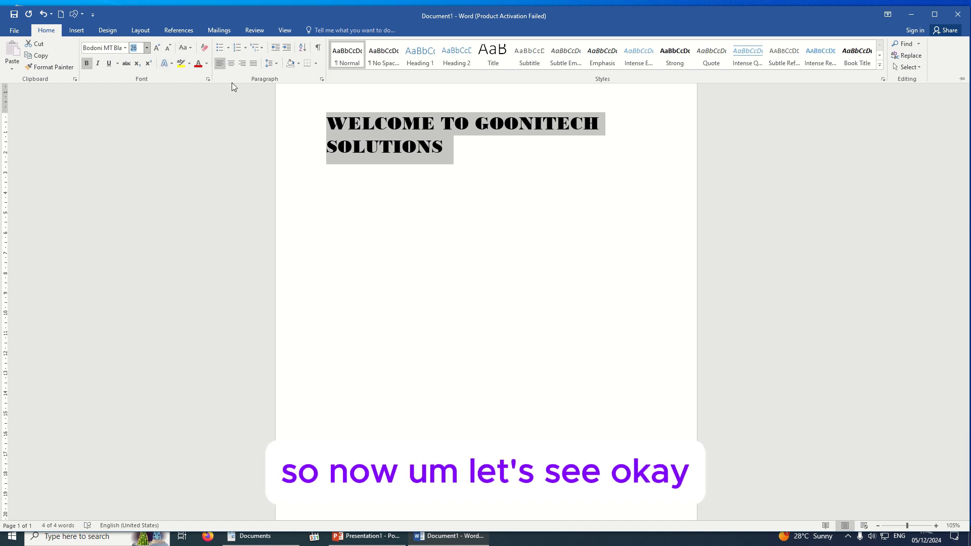
Select the two-line WELCOME TO GOONITECH SOLUTIONS heading and restore the Home ribbon
key("ctrl+F1")
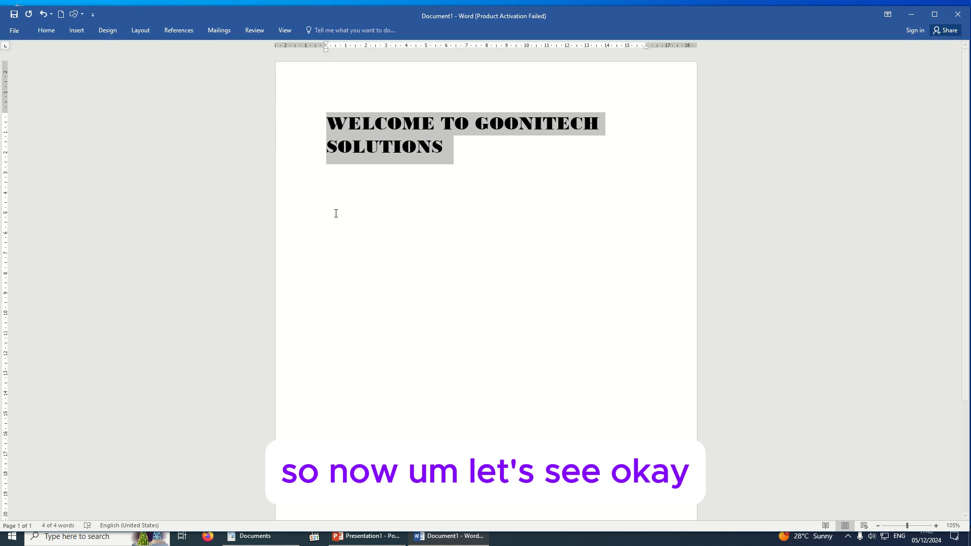
left_click(327, 124)
left_click_drag(328, 125, 447, 148)
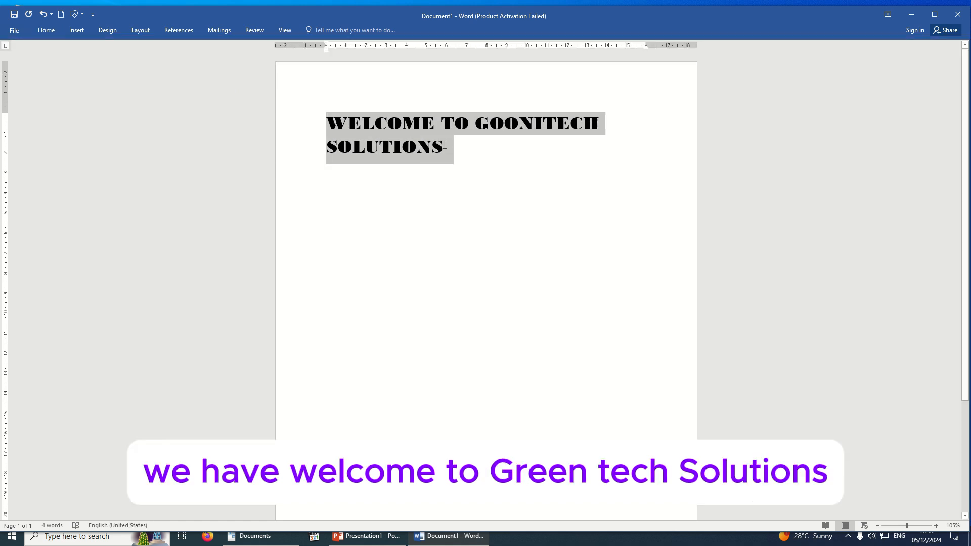
left_click(47, 31)
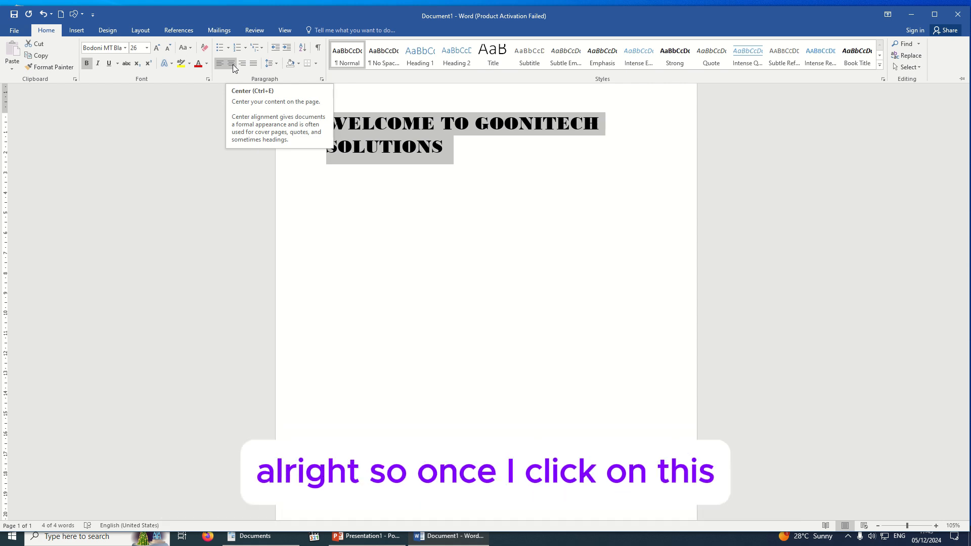
Try Center, Align Right and Justify on the heading, then return it to Align Left
left_click(232, 64)
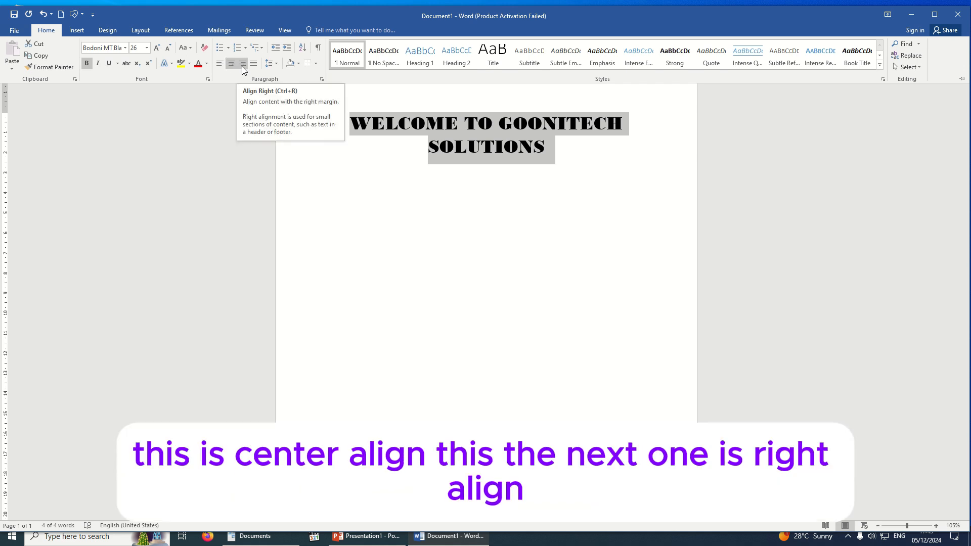
left_click(241, 66)
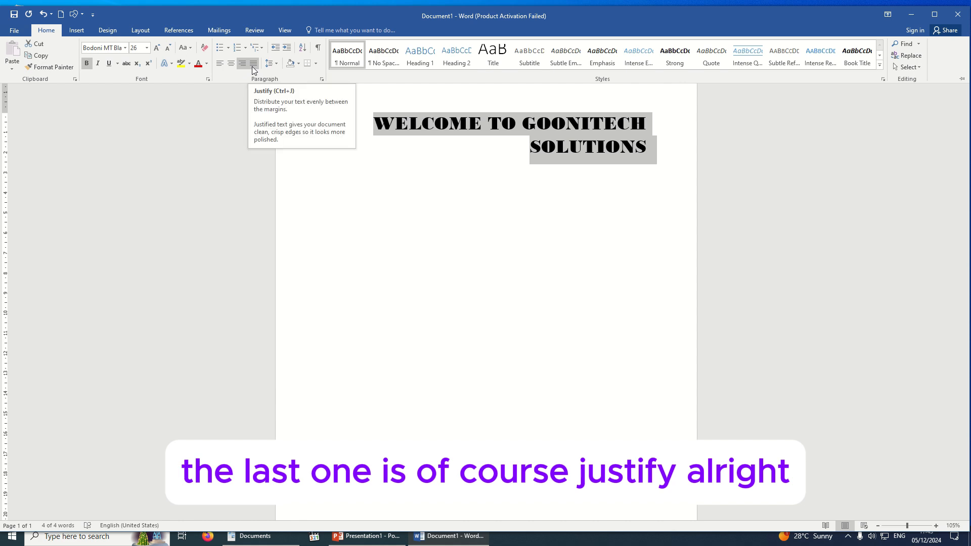
left_click(253, 66)
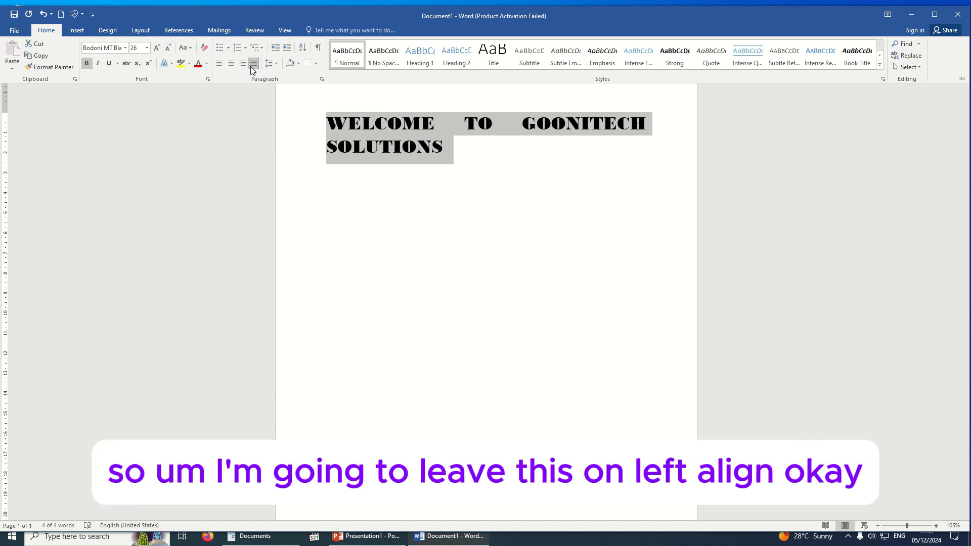
left_click(219, 65)
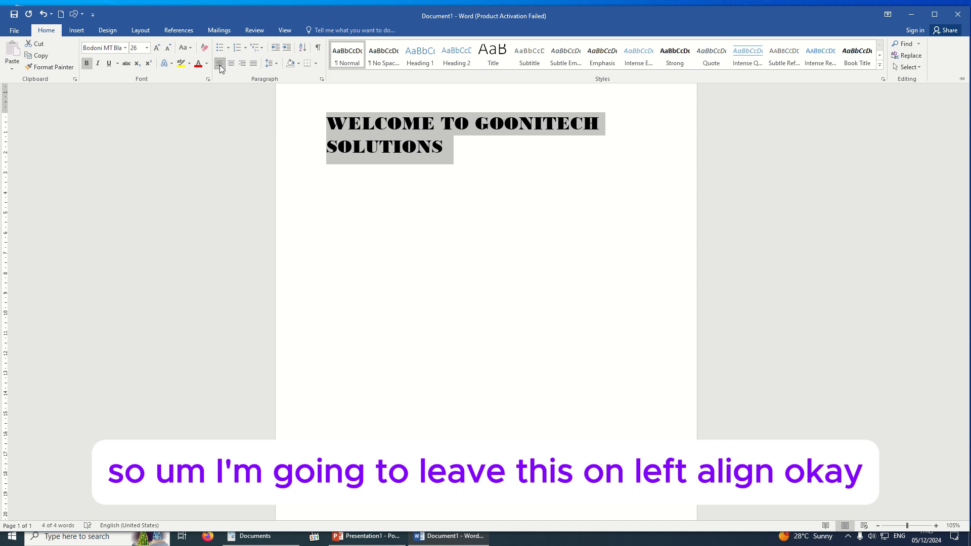
Remove the space after the heading paragraph
left_click(273, 69)
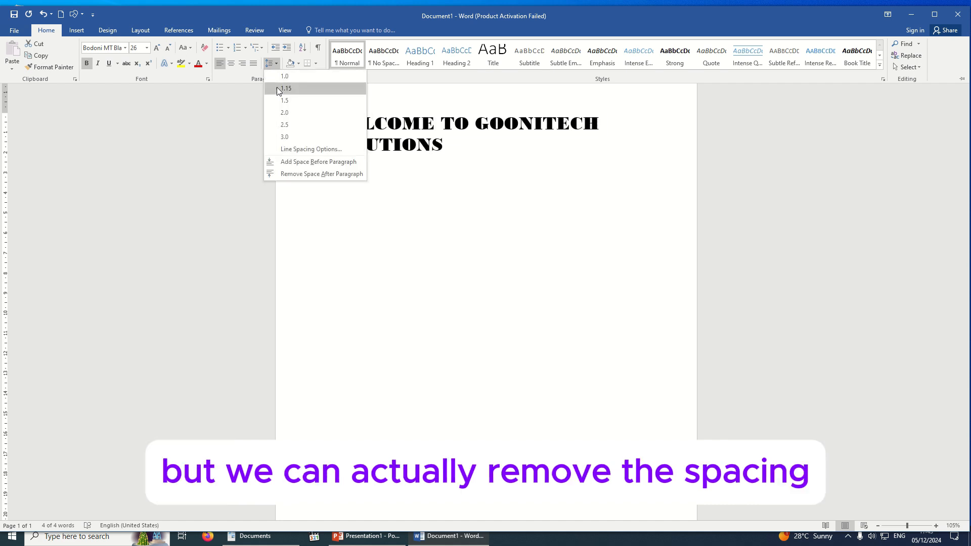
left_click(302, 174)
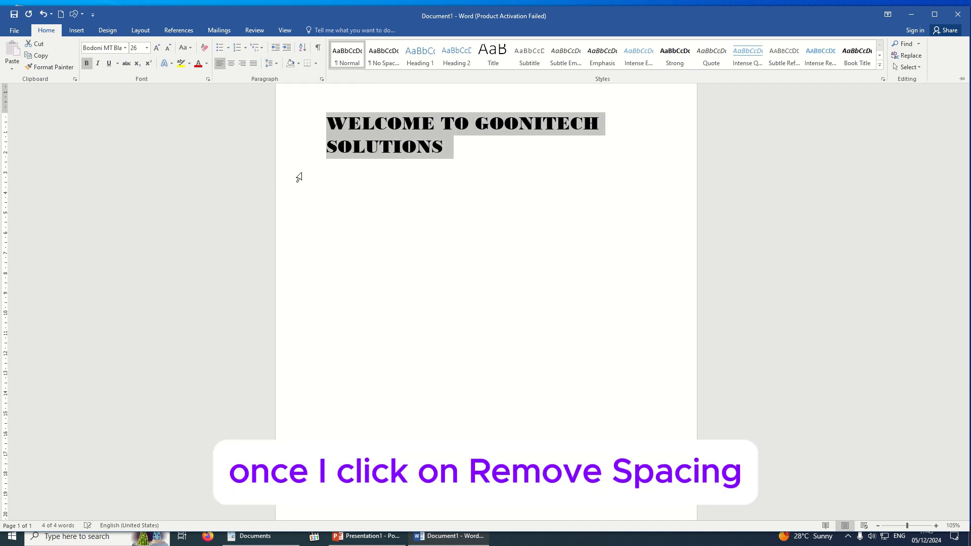
left_click(273, 68)
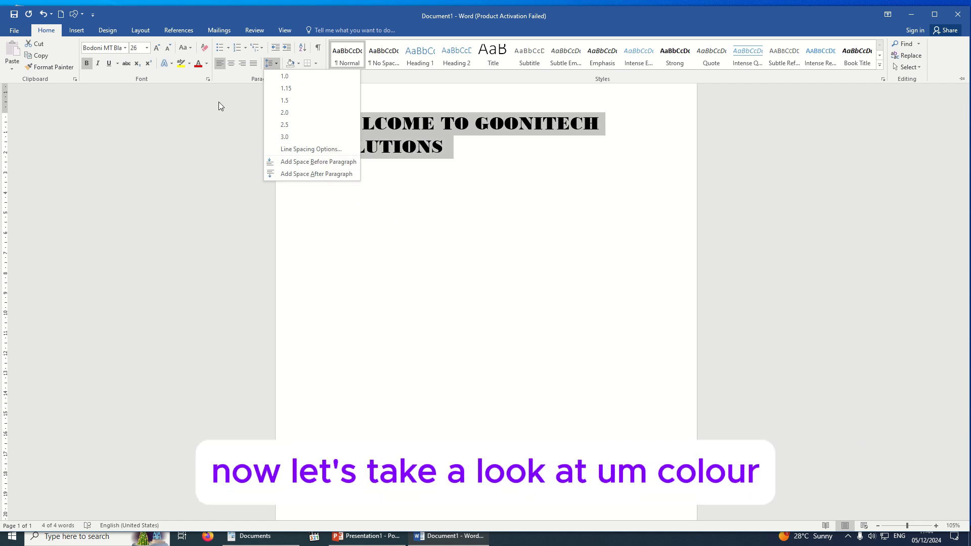
left_click(206, 65)
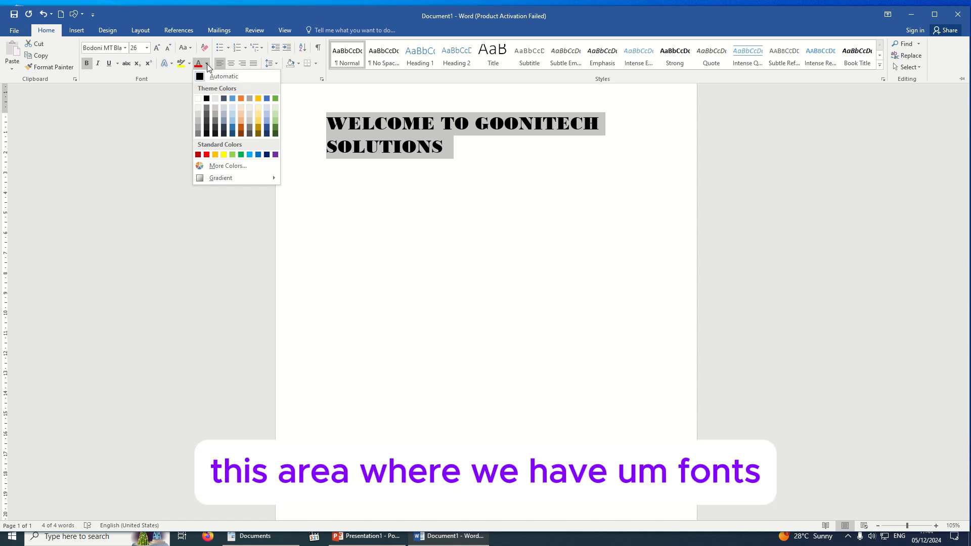
Try orange, then light blue, then dark gold as the heading's font colour
left_click(242, 99)
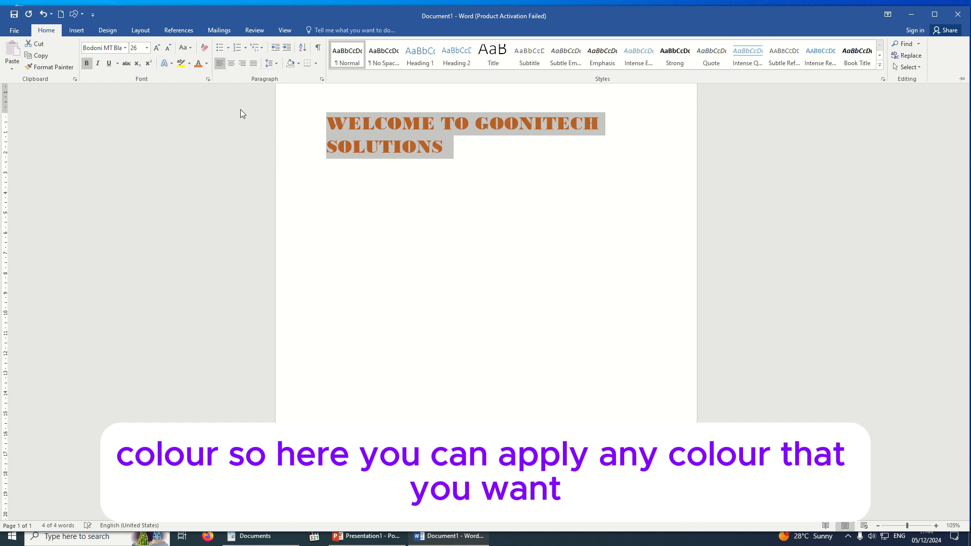
left_click(206, 63)
left_click(250, 154)
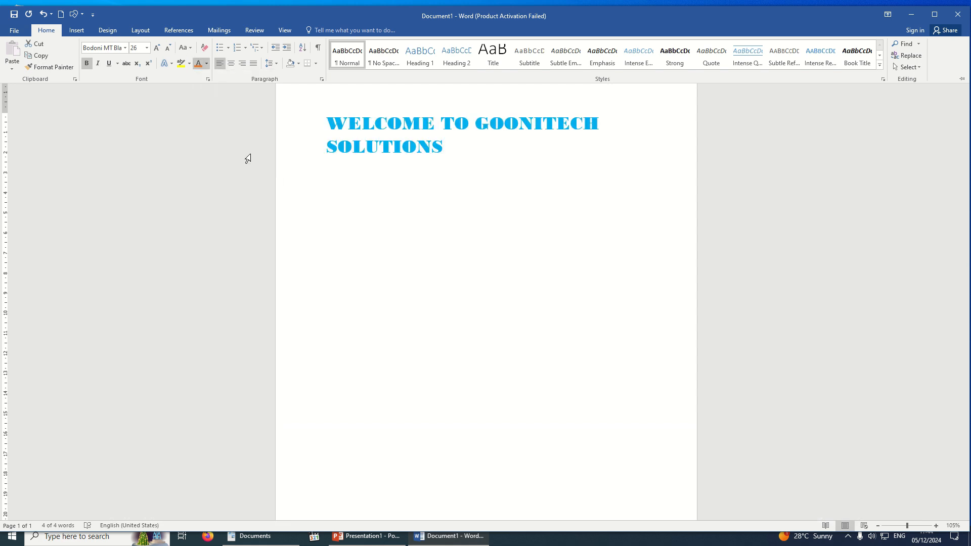
left_click(206, 63)
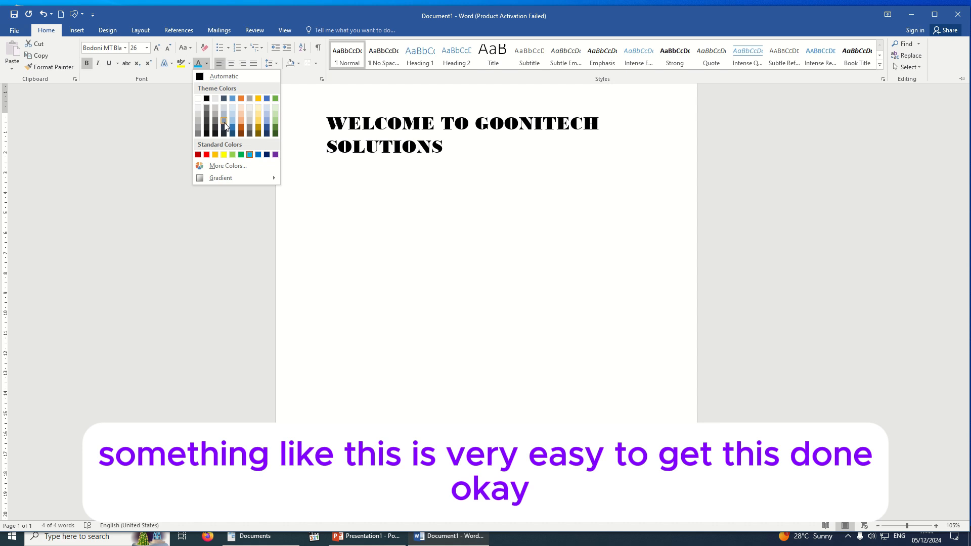
left_click(258, 133)
left_click(205, 67)
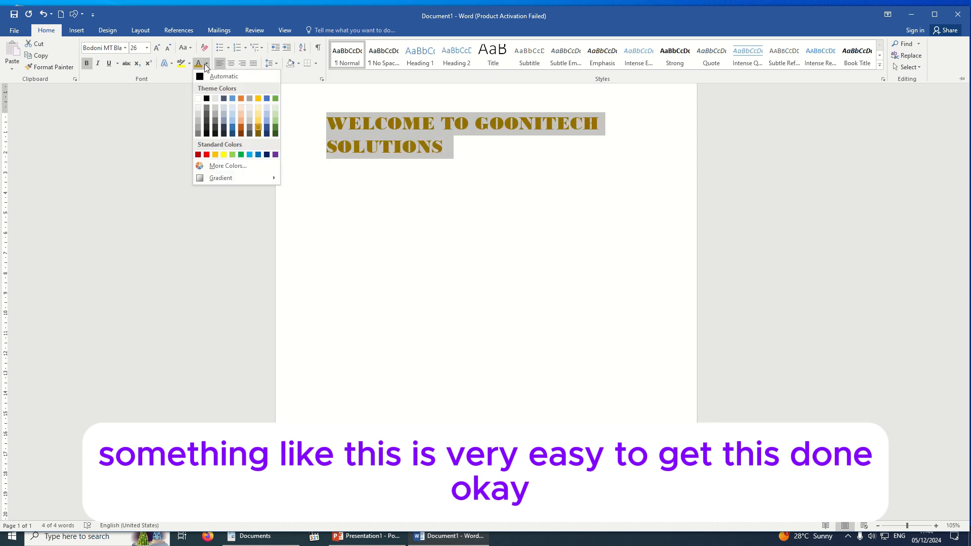
Apply a Dark Variations gradient to the dark gold heading text
mouse_move(424, 4)
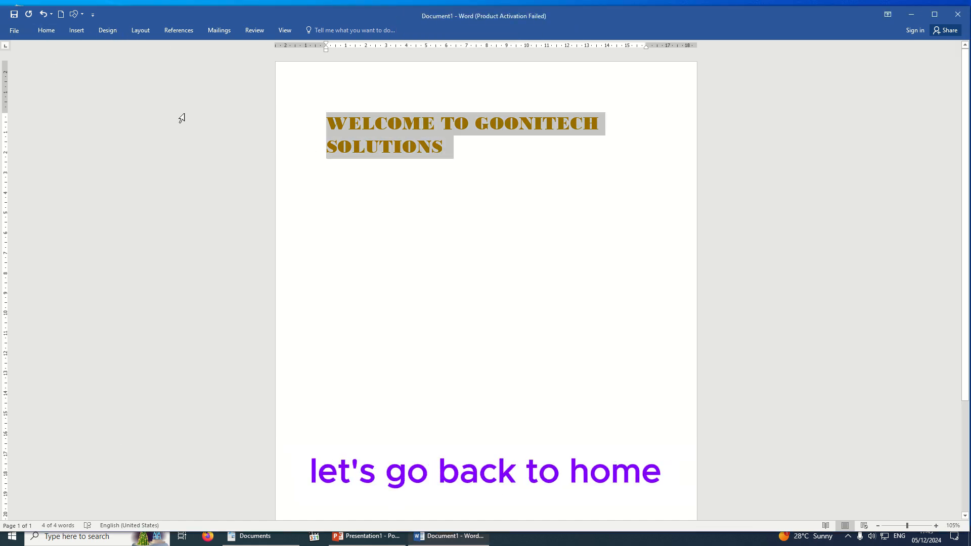
left_click(40, 32)
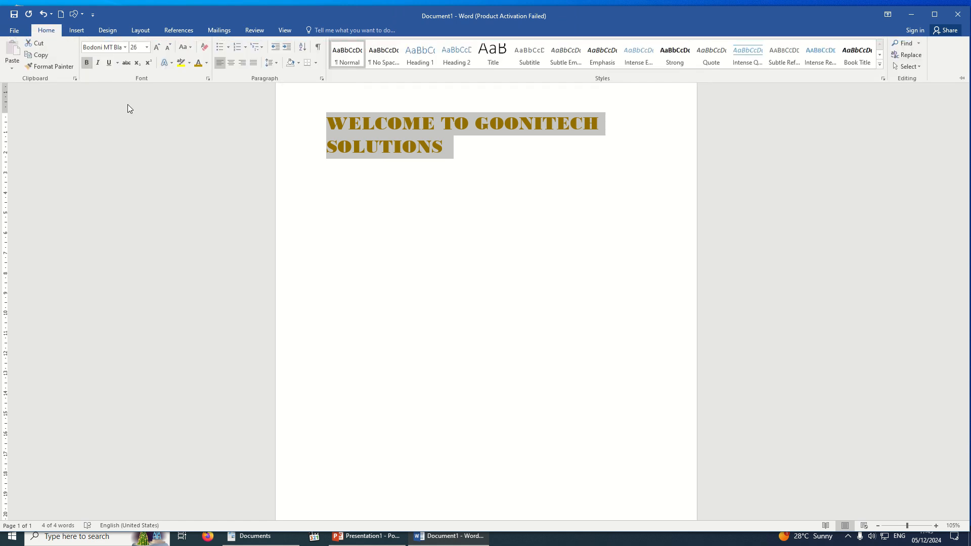
left_click(207, 64)
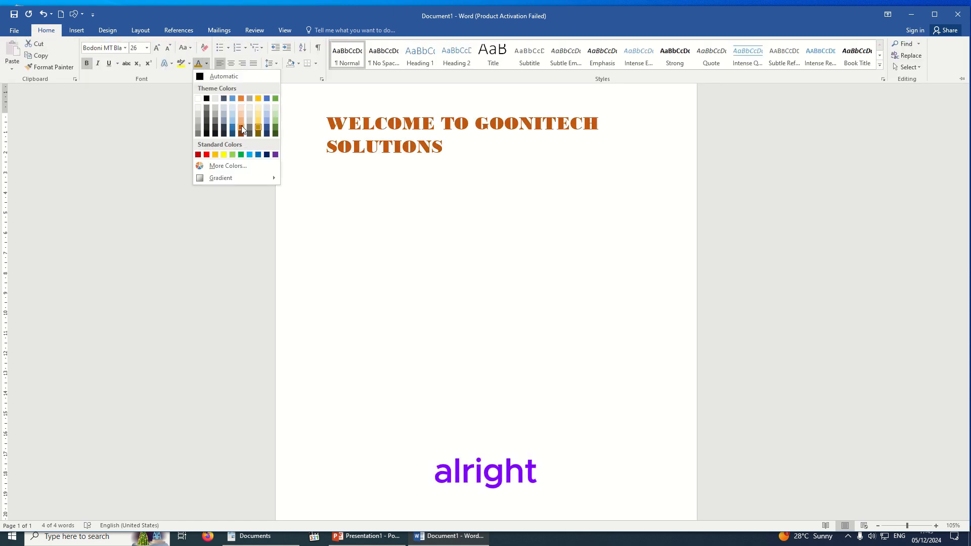
mouse_move(237, 178)
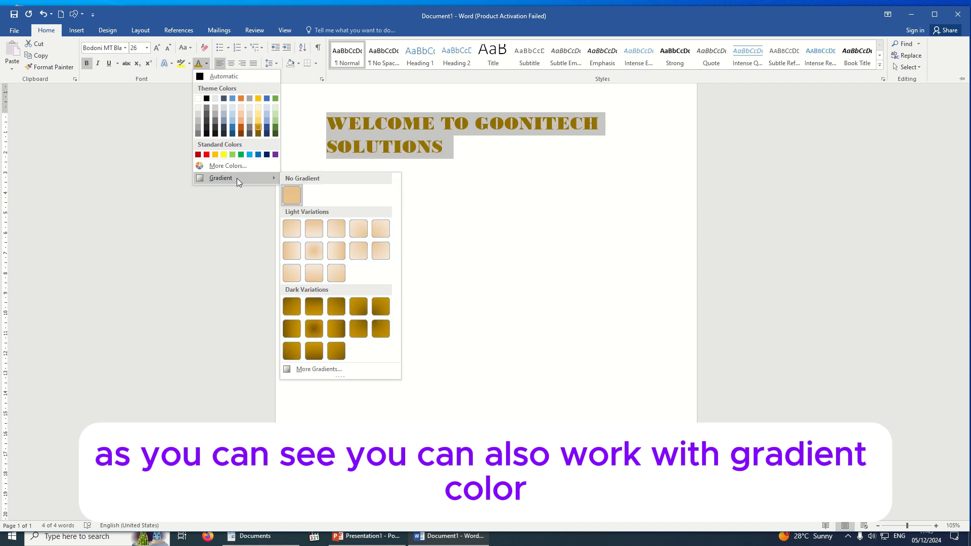
left_click(335, 351)
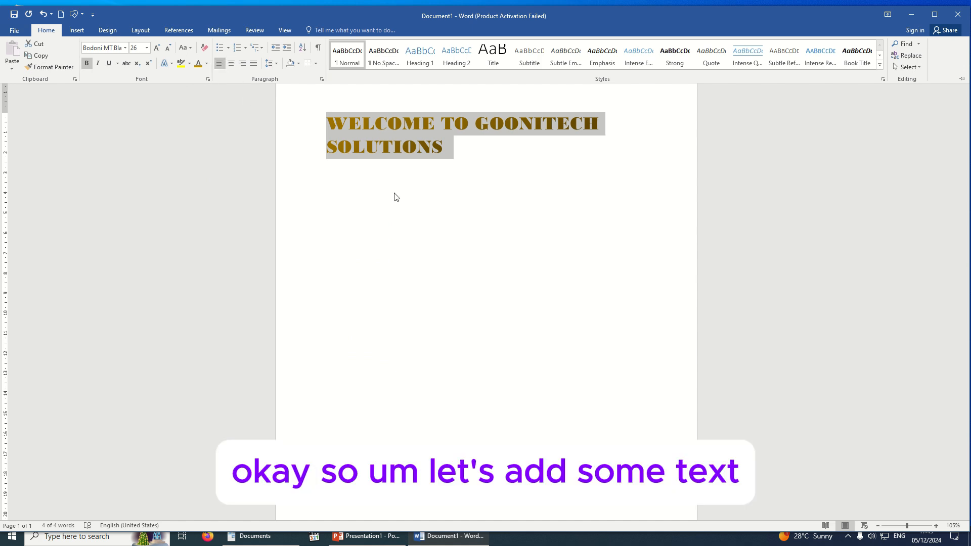
key("ctrl+F1")
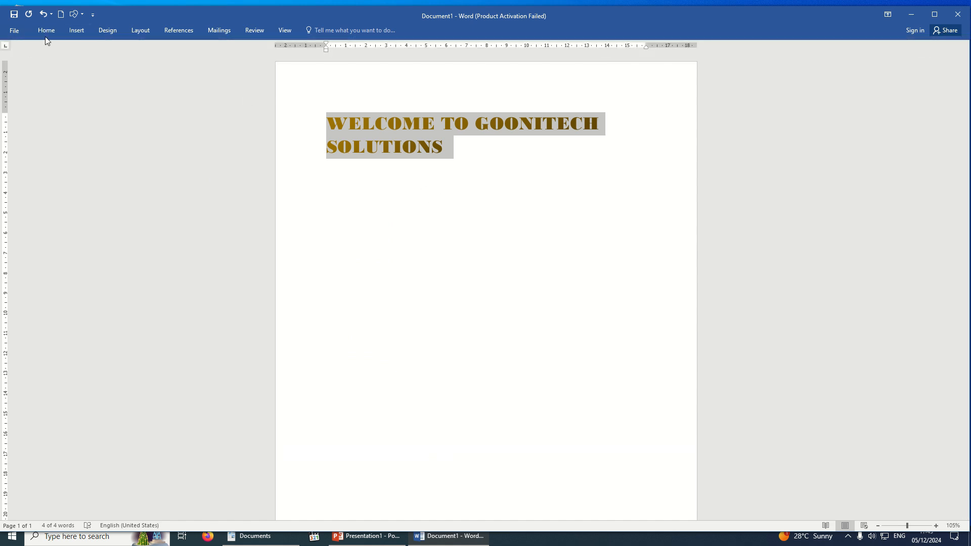
key("ctrl+F1")
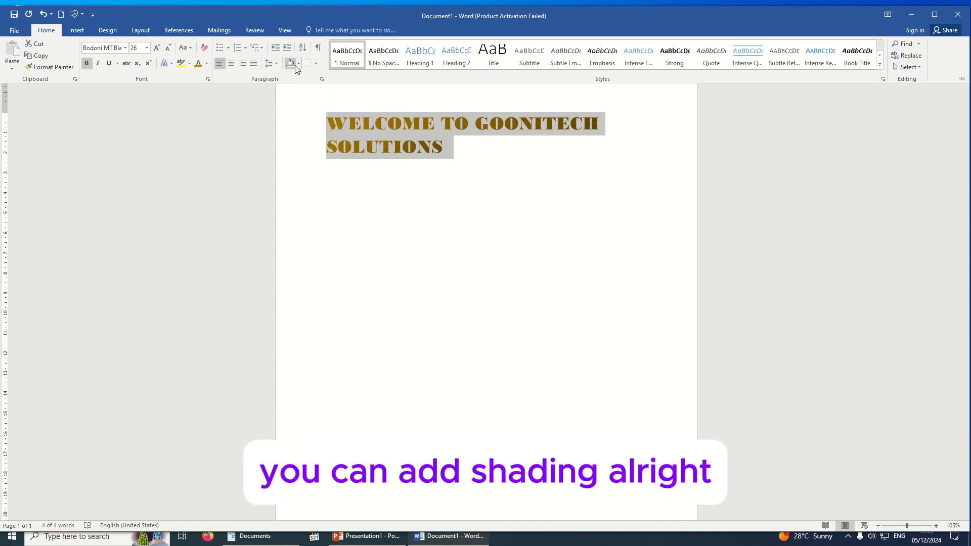
left_click(298, 65)
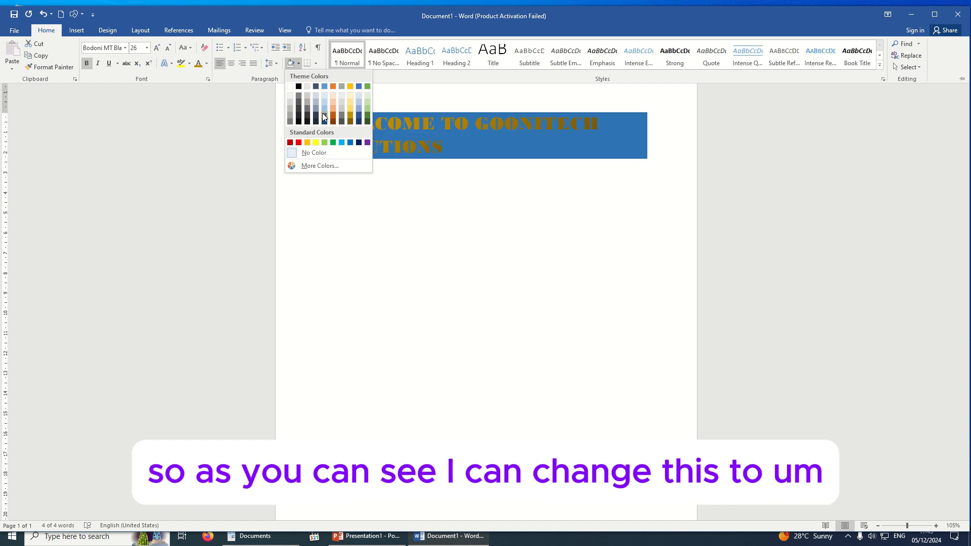
left_click(325, 87)
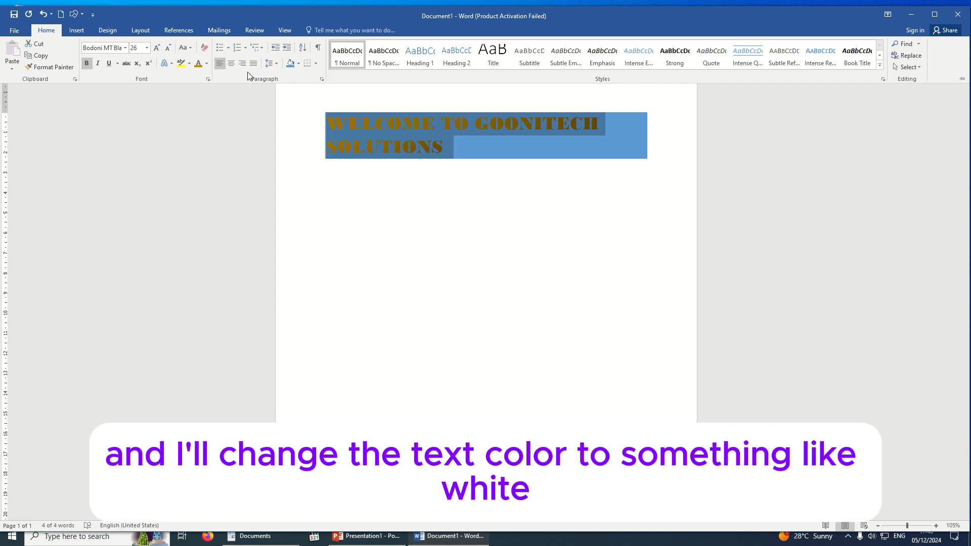
left_click(206, 64)
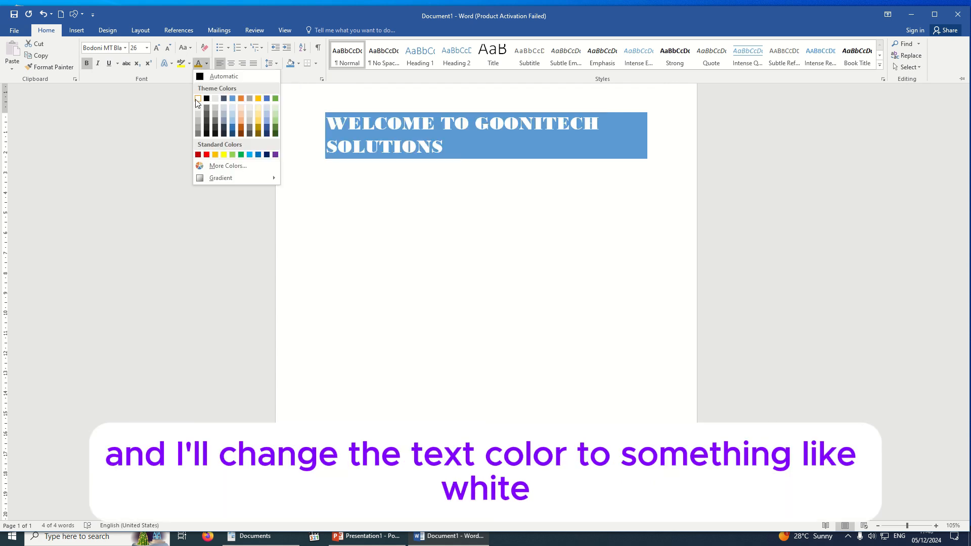
left_click(197, 100)
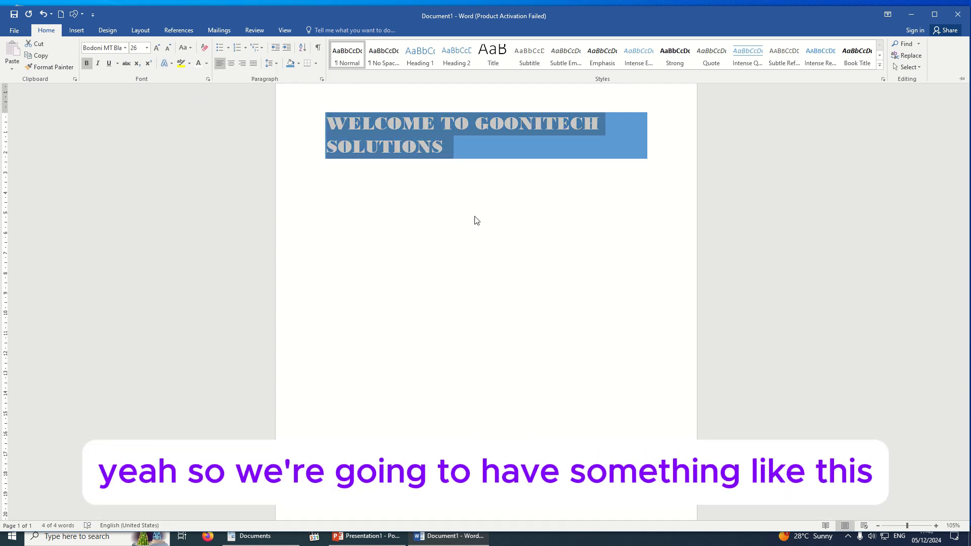
left_click(231, 65)
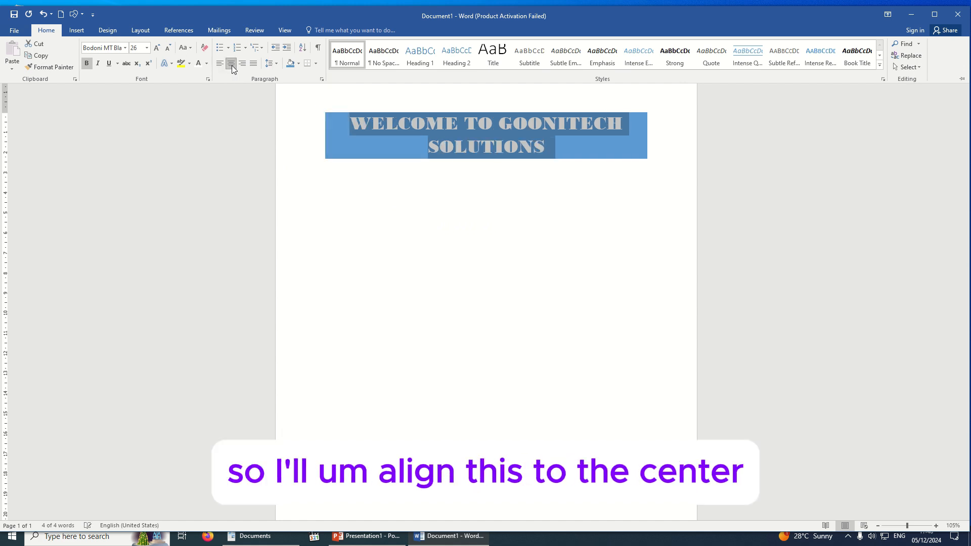
key("ctrl+F1")
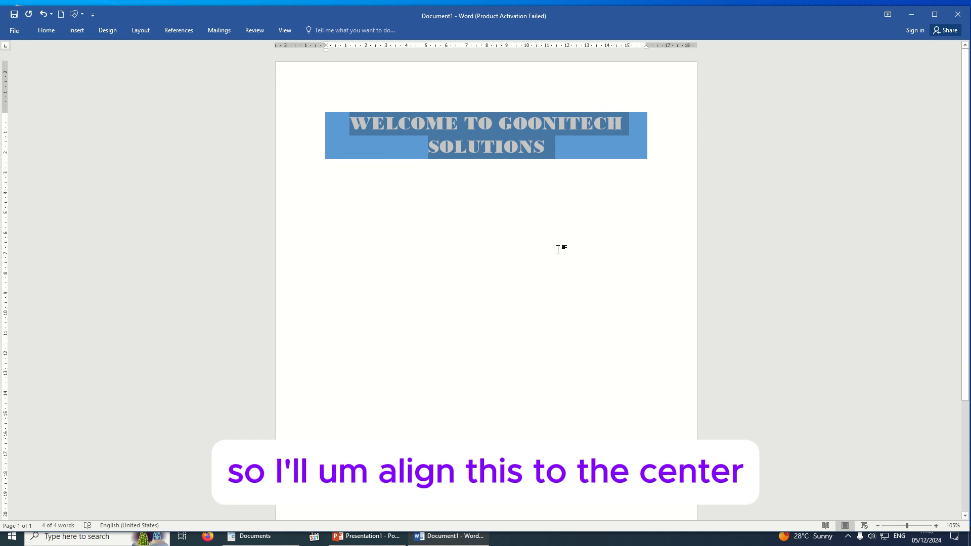
left_click(463, 205)
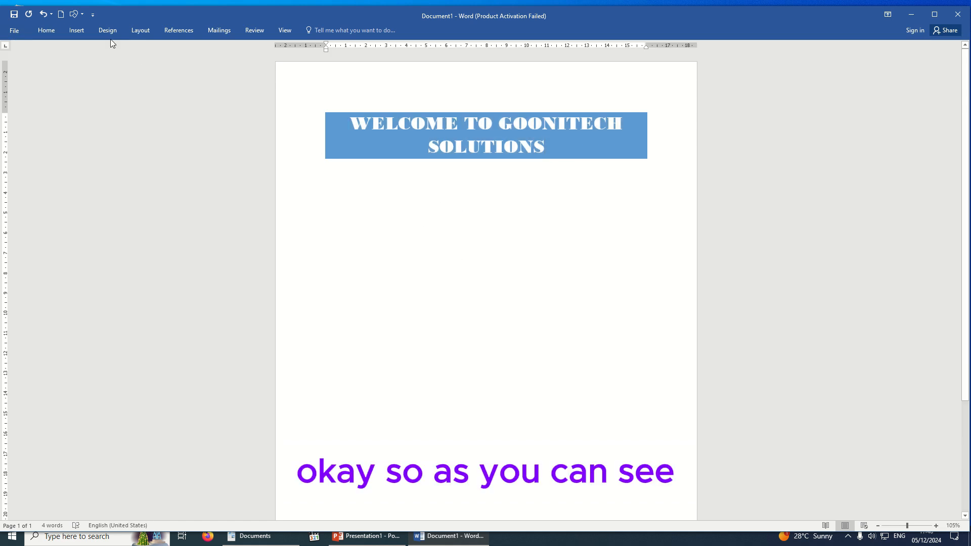
left_click(46, 30)
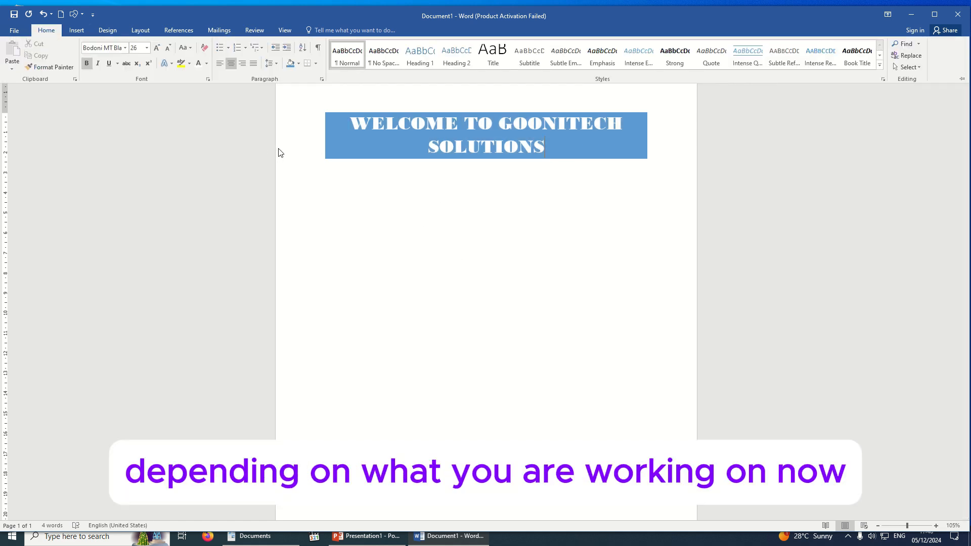
left_click(443, 227)
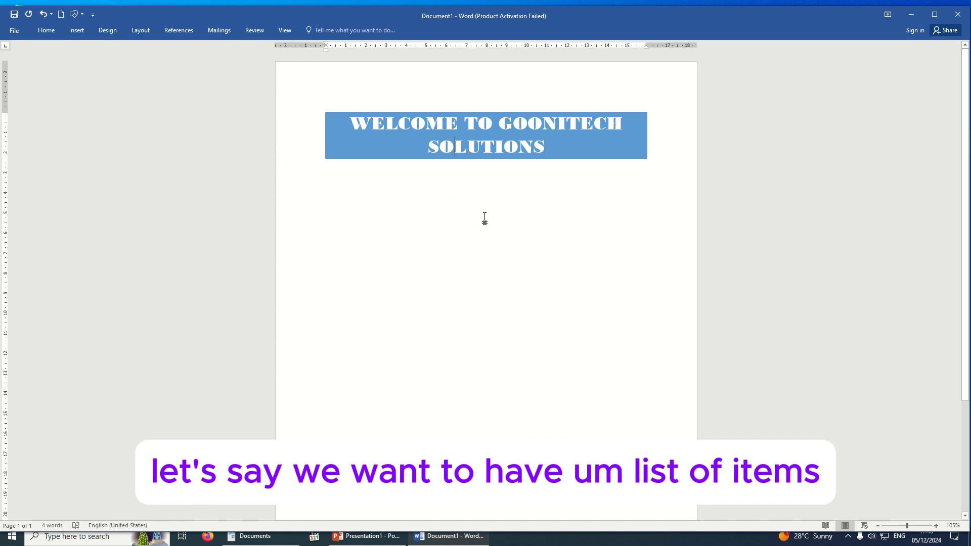
Type 'List of Friends' on a new line below the welcome heading
triple_click(384, 200)
double_click(401, 199)
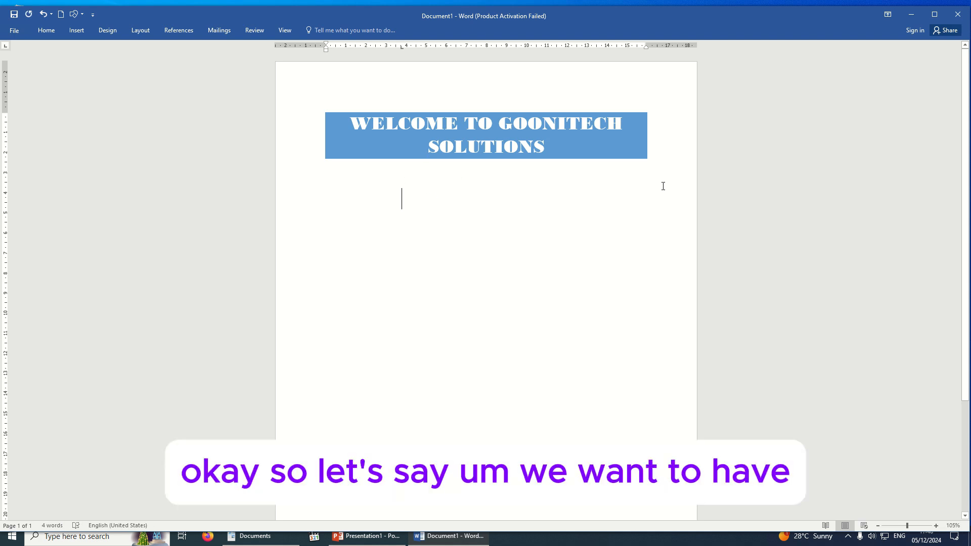
type("ls")
key("BackSpace")
type("i")
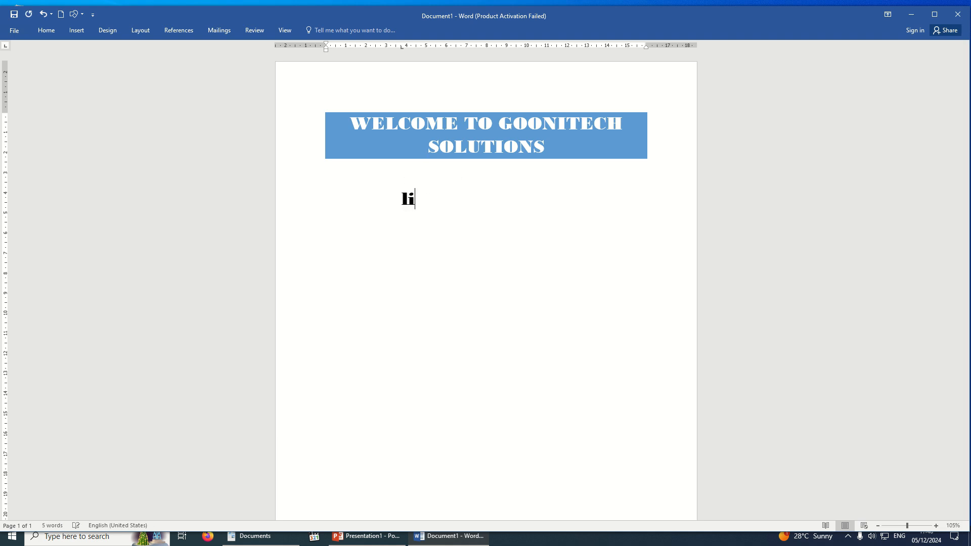
key("BackSpace")
type("i")
key("BackSpace")
type("iust")
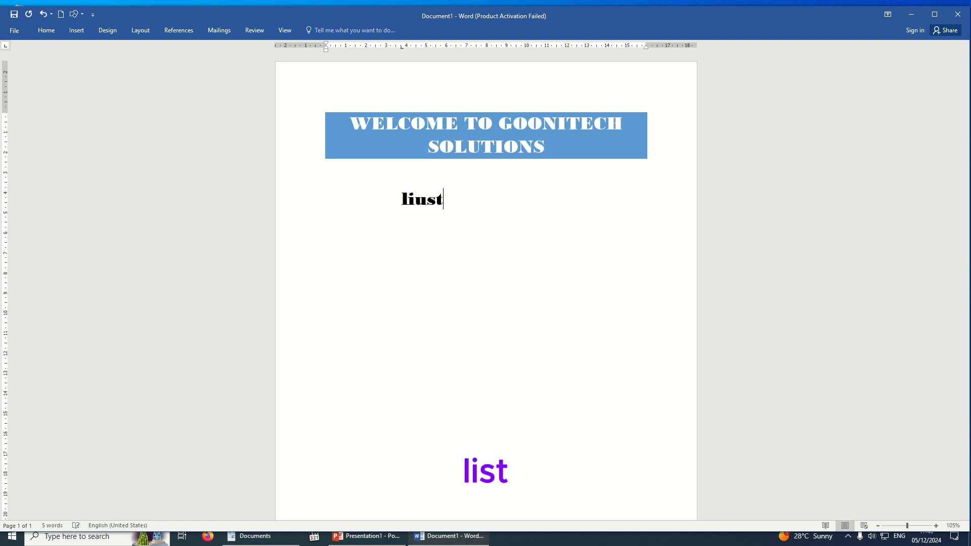
key("BackSpace")
key("BackSpace")
key("BackSpace")
type("st of ")
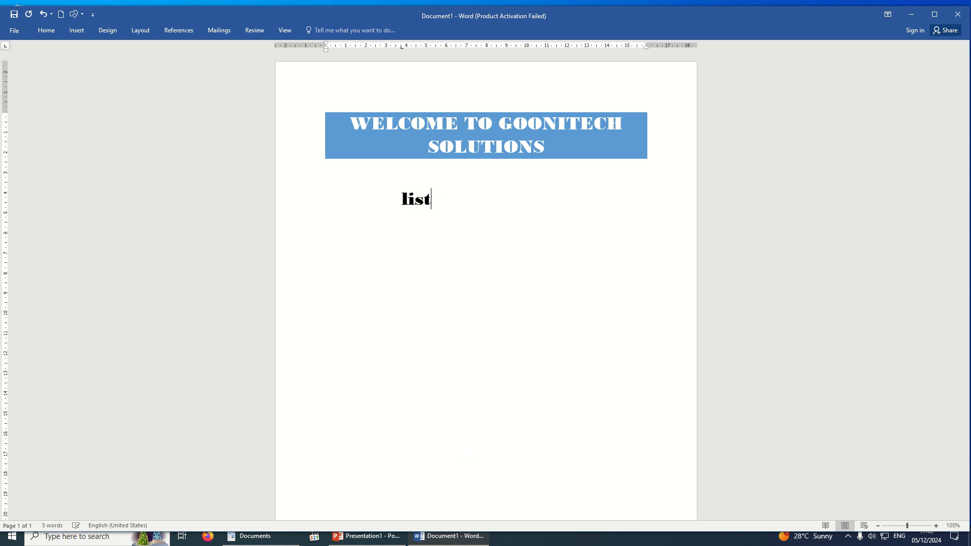
type("Frei")
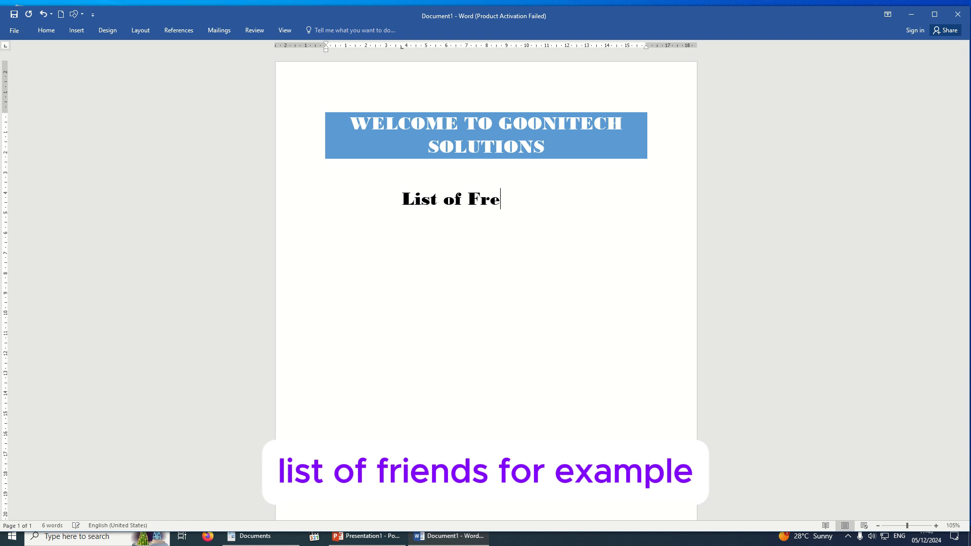
key("BackSpace")
key("BackSpace")
type("ien")
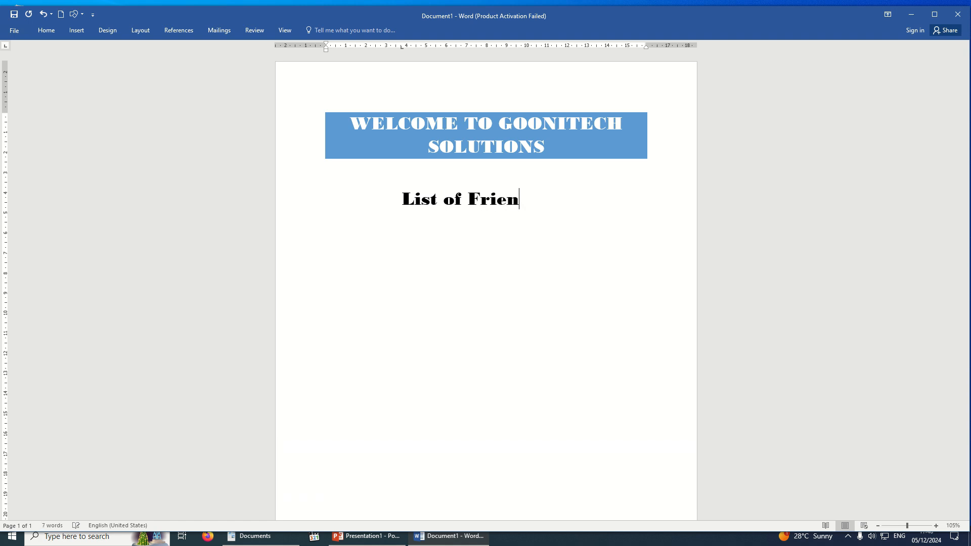
type("ds")
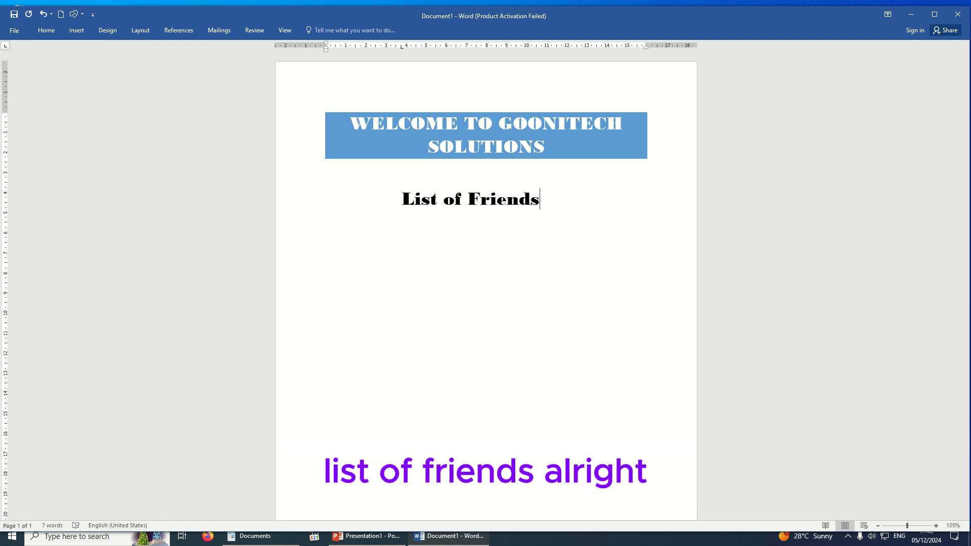
key("Return")
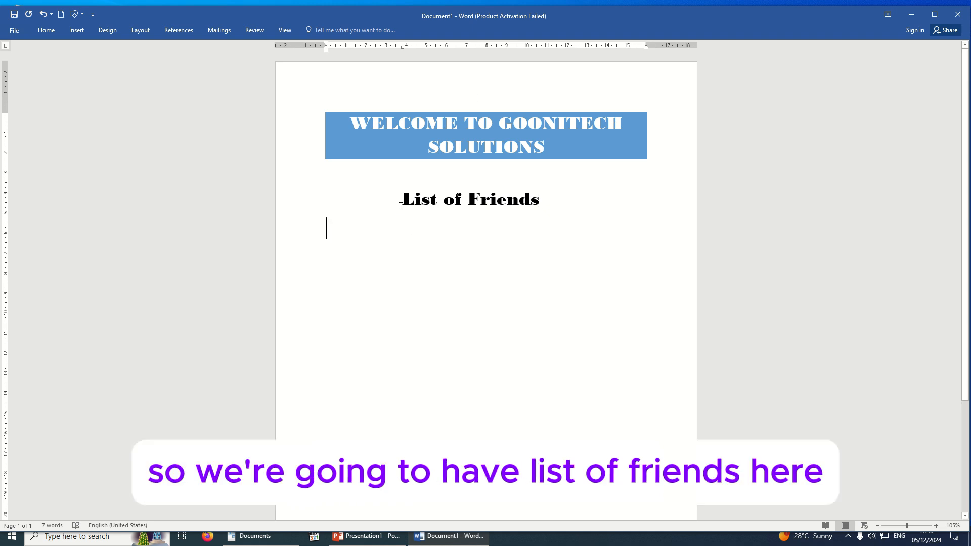
Move 'List of Friends' back to the left margin
left_click(401, 205)
key("BackSpace")
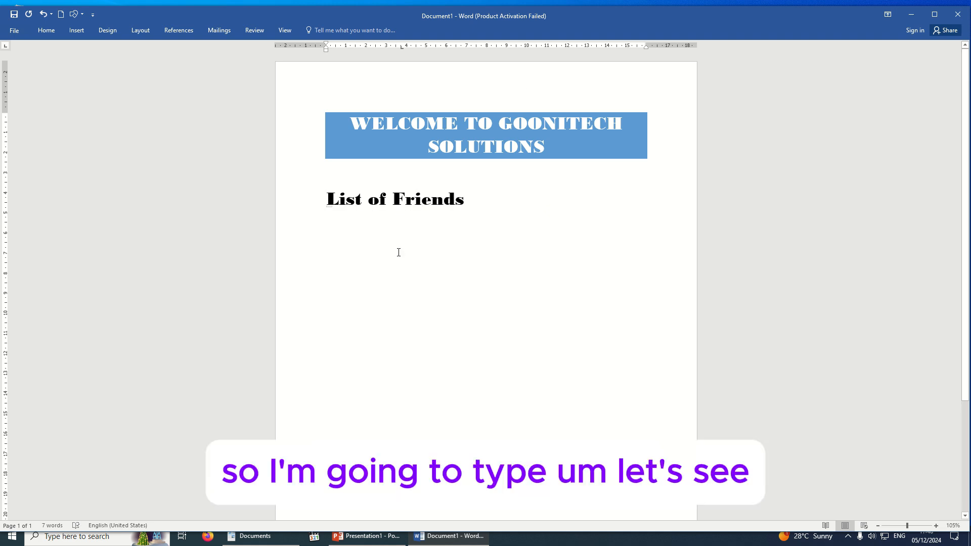
key("Down")
Type three friends' full names on separate lines and begin a fourth
type("mu")
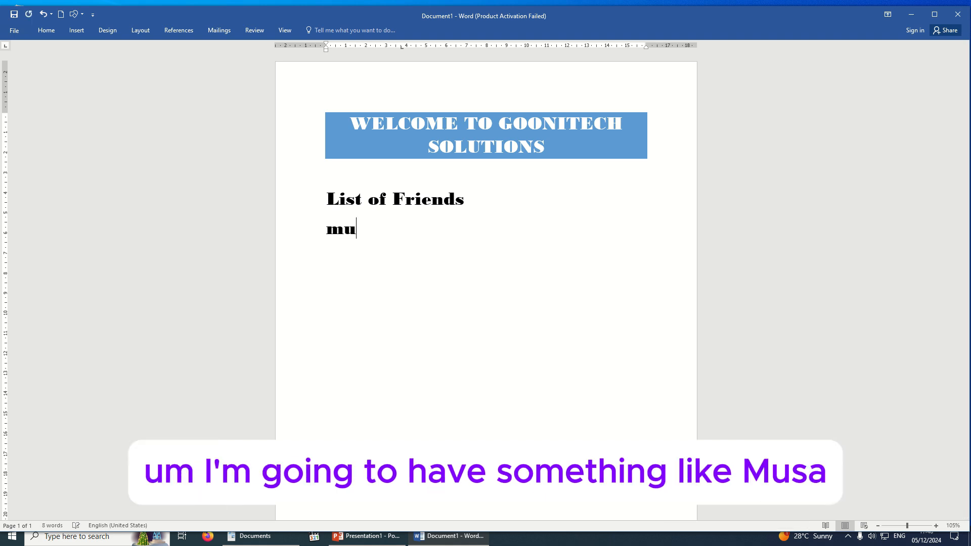
key("BackSpace")
key("BackSpace")
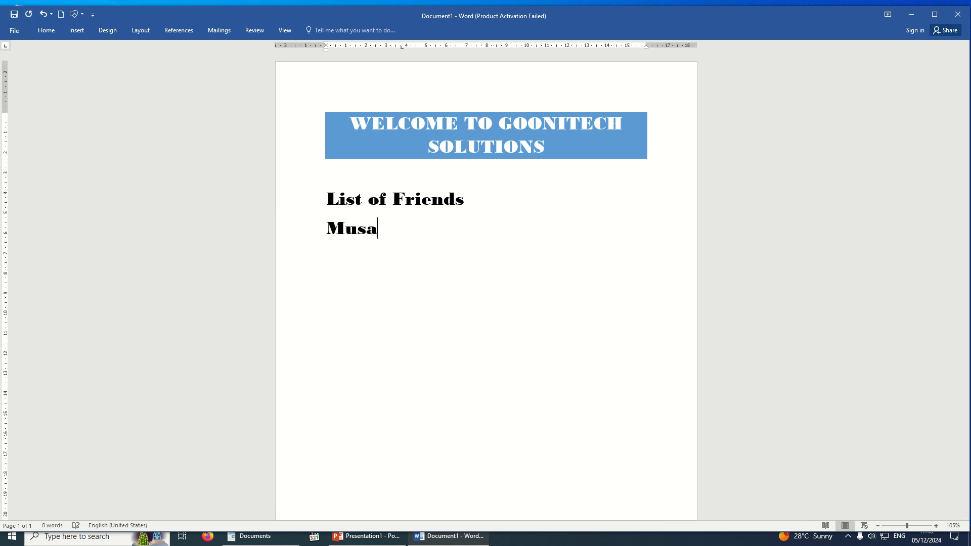
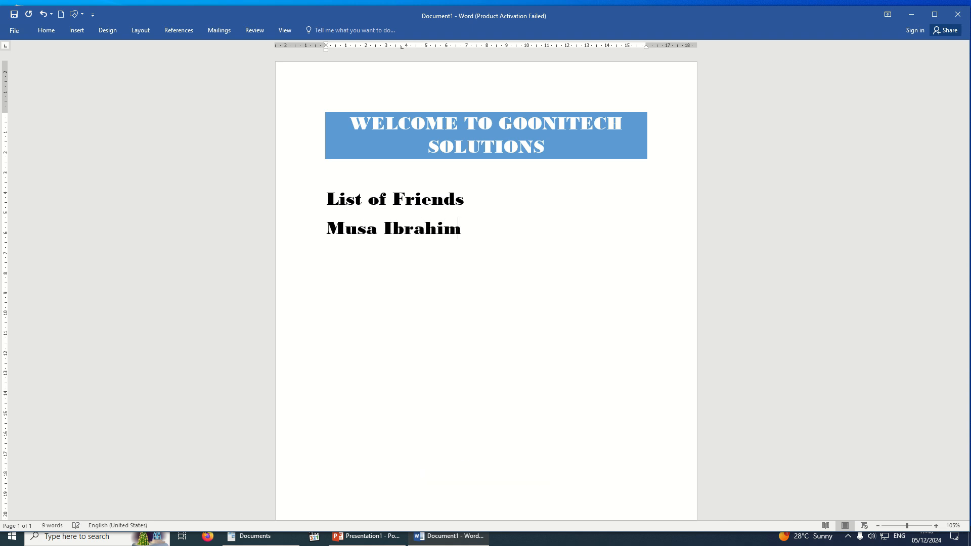
key("Return")
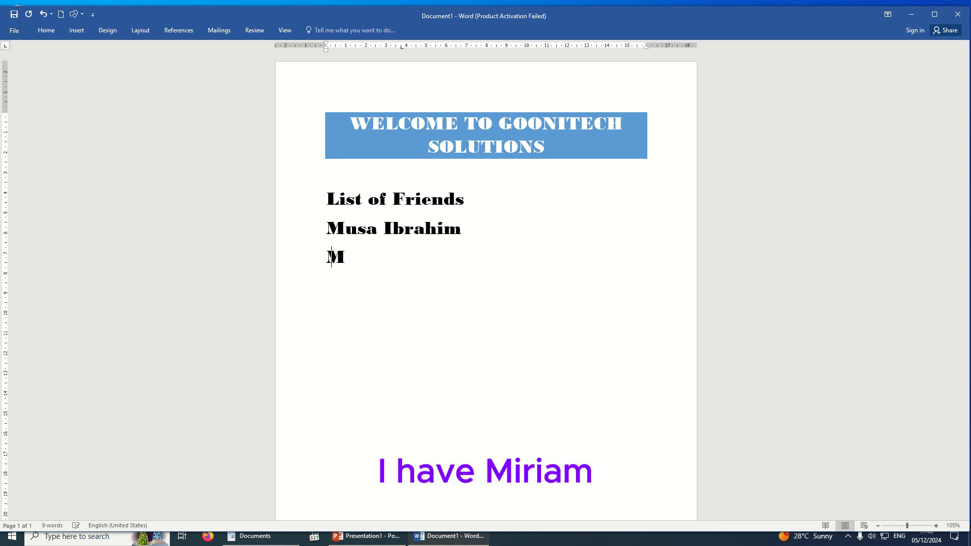
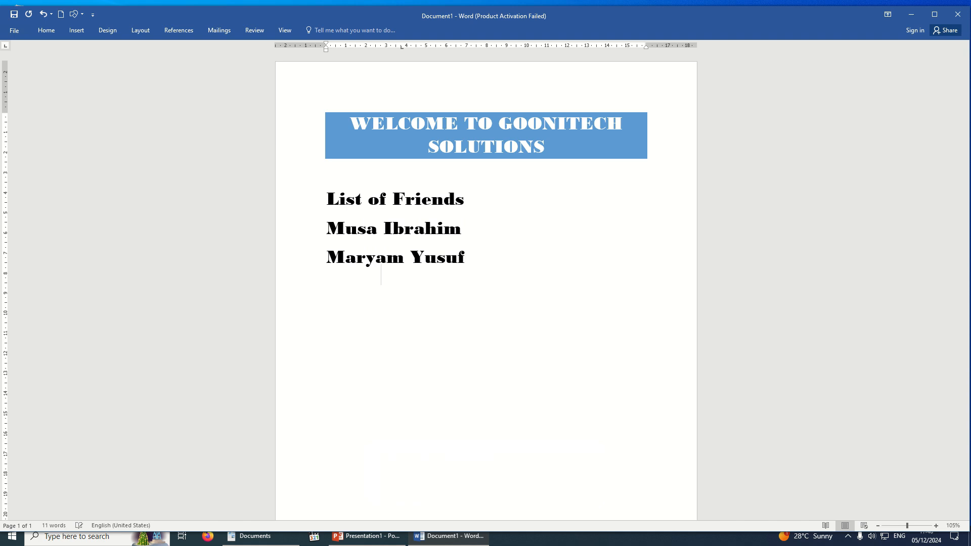
key("Return")
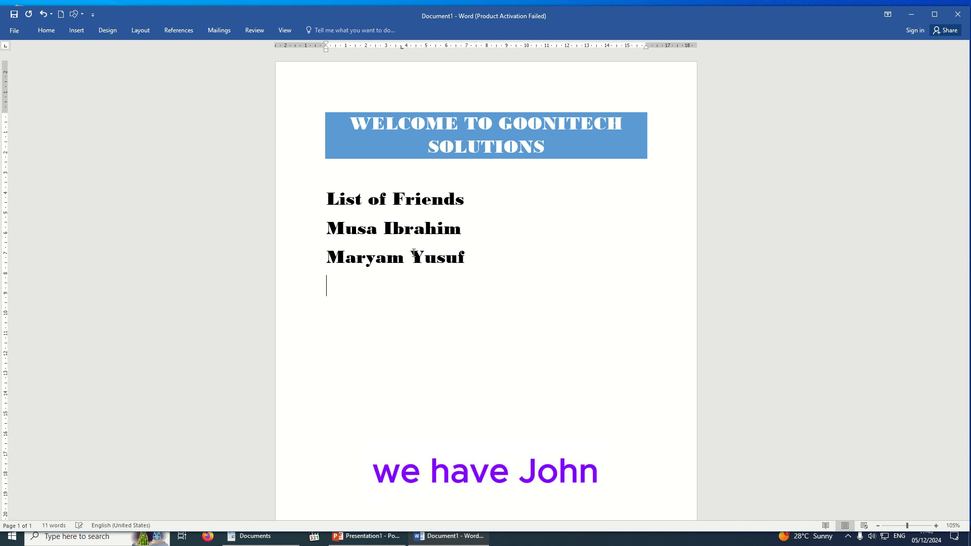
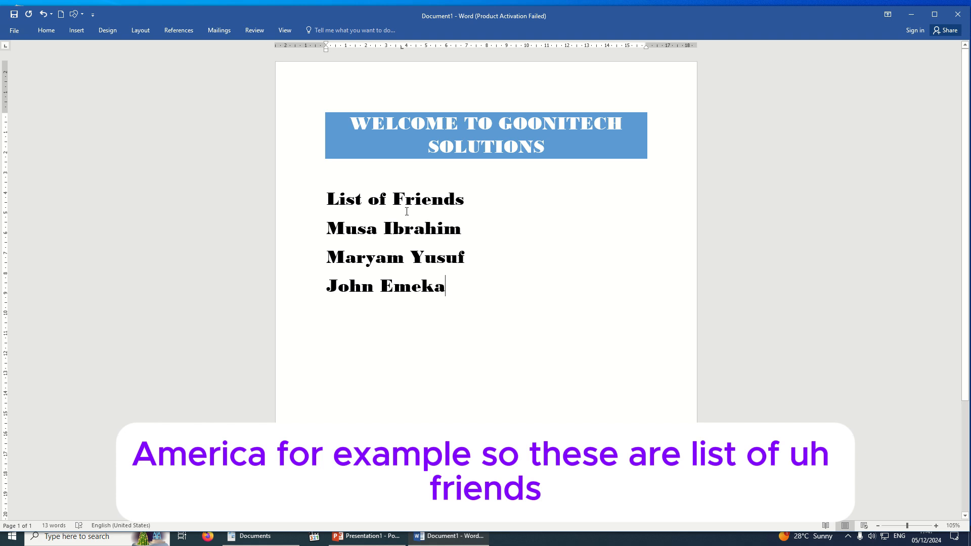
key("Return")
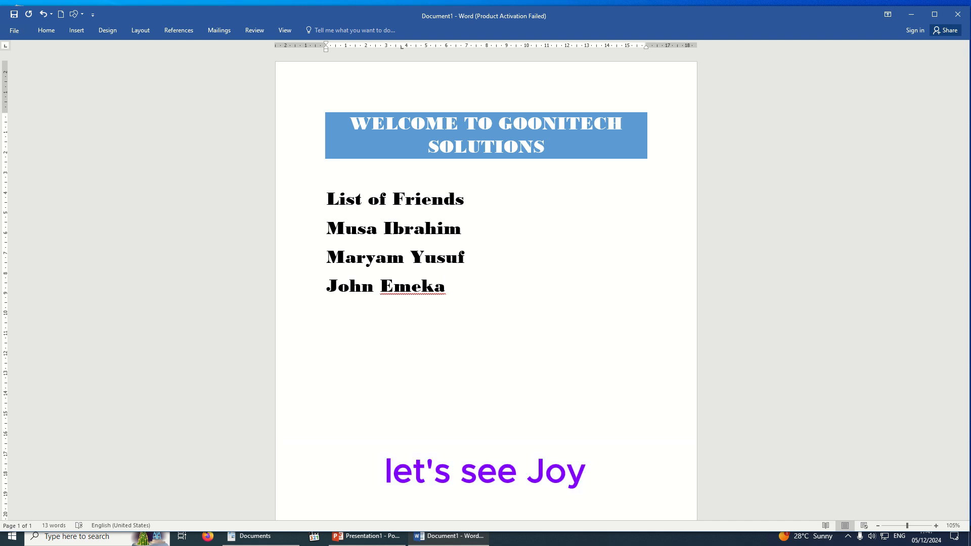
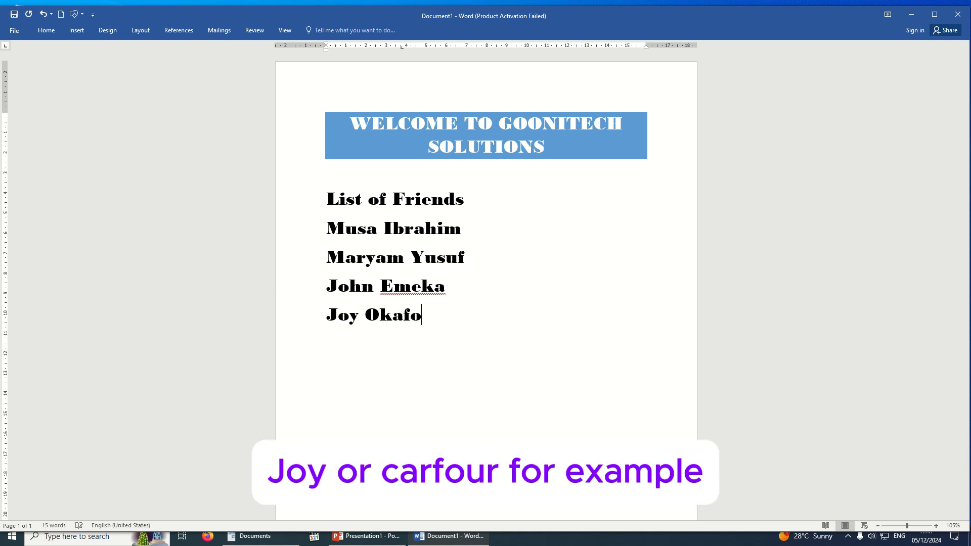